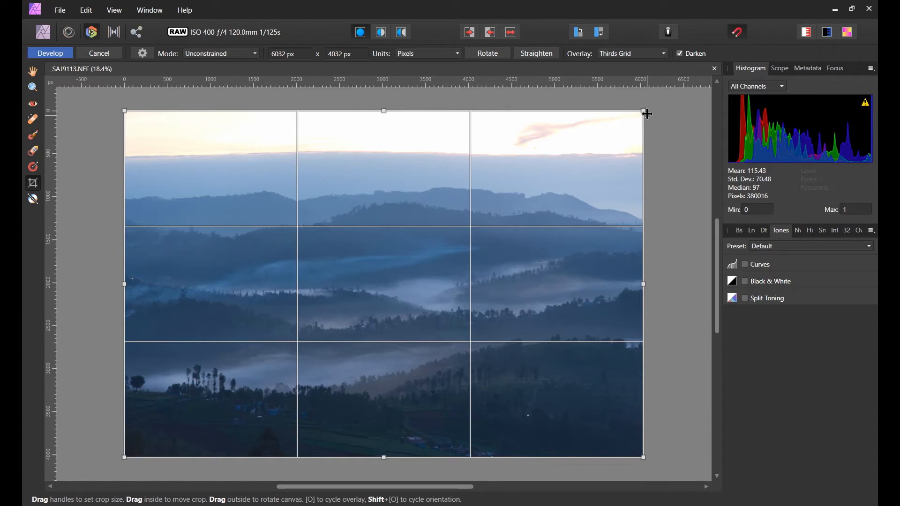
Crop the photo in Original Ratio mode to about 4390 × 2934 px around the misty hills, cutting out the bright sky
{"action": "left_click_drag", "start_coordinate": [642, 112], "coordinate": [470, 196]}
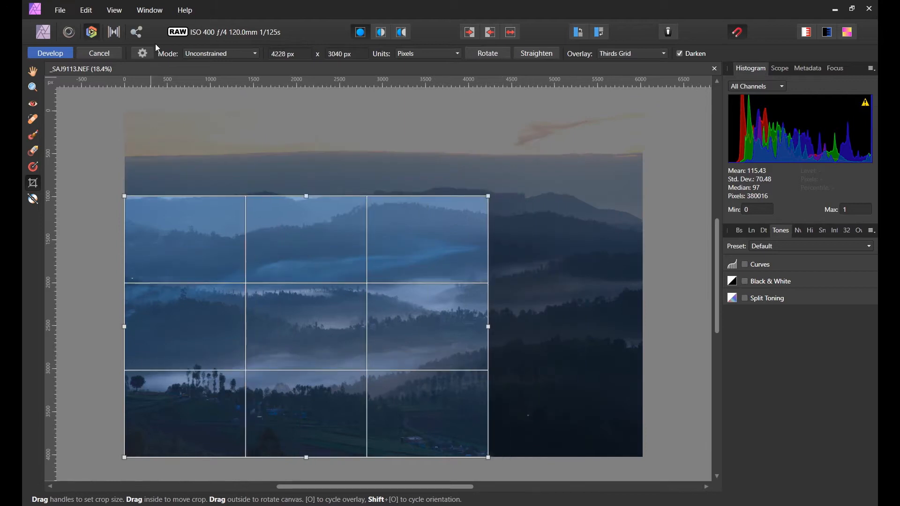
{"action": "left_click", "coordinate": [206, 54]}
{"action": "left_click", "coordinate": [199, 82]}
{"action": "left_click_drag", "start_coordinate": [208, 253], "coordinate": [237, 237]}
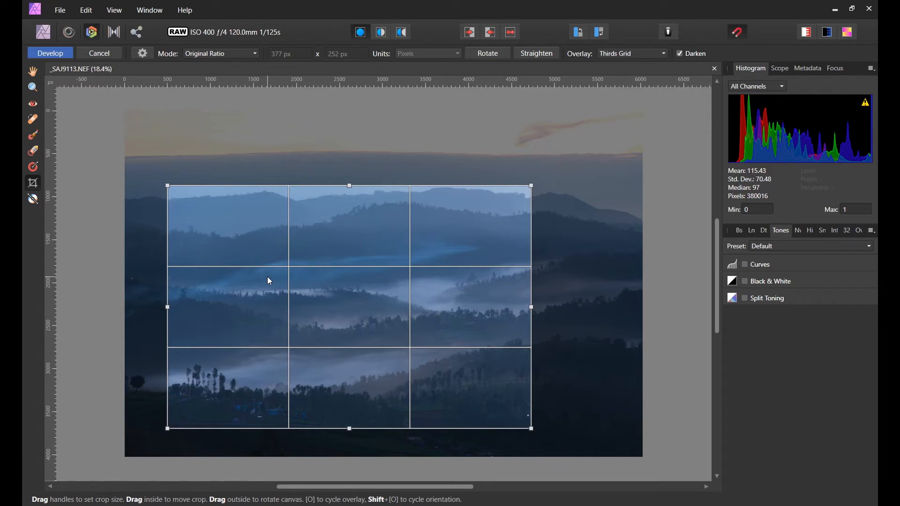
{"action": "left_click_drag", "start_coordinate": [168, 187], "coordinate": [154, 176]}
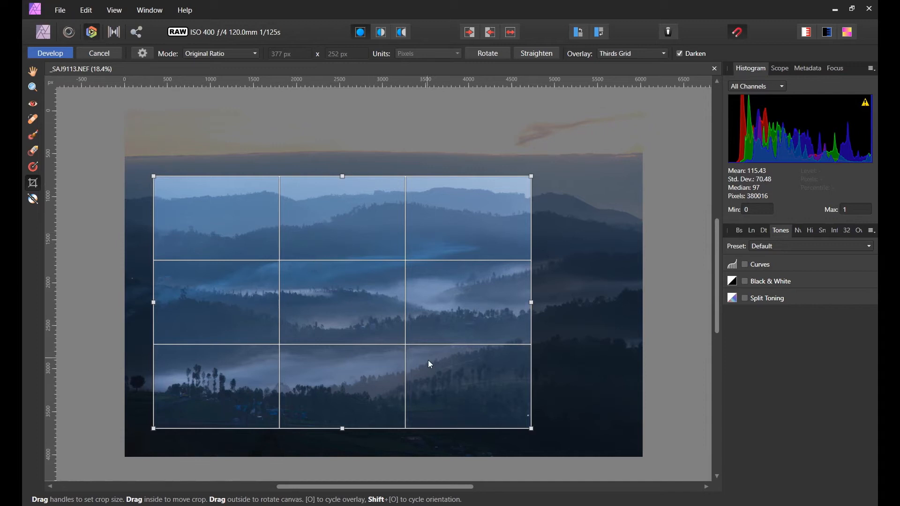
{"action": "left_click_drag", "start_coordinate": [428, 365], "coordinate": [432, 369]}
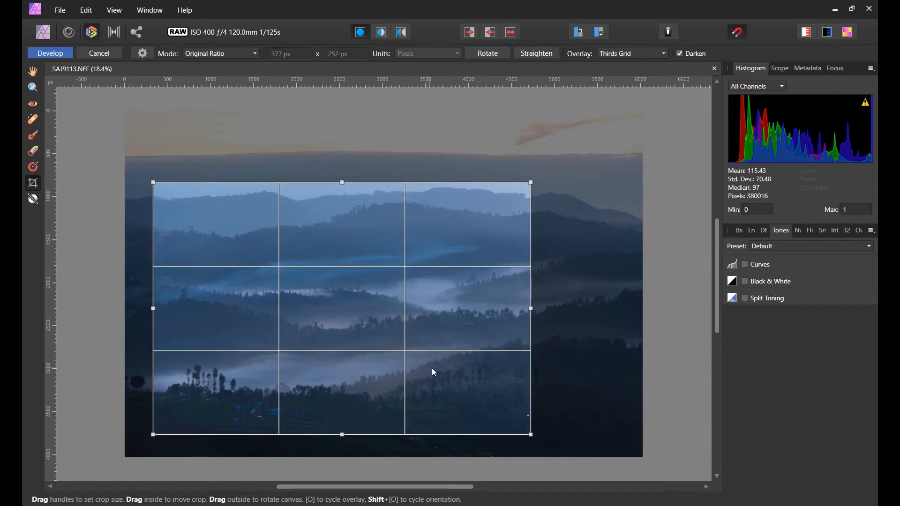
{"action": "key", "text": "Return"}
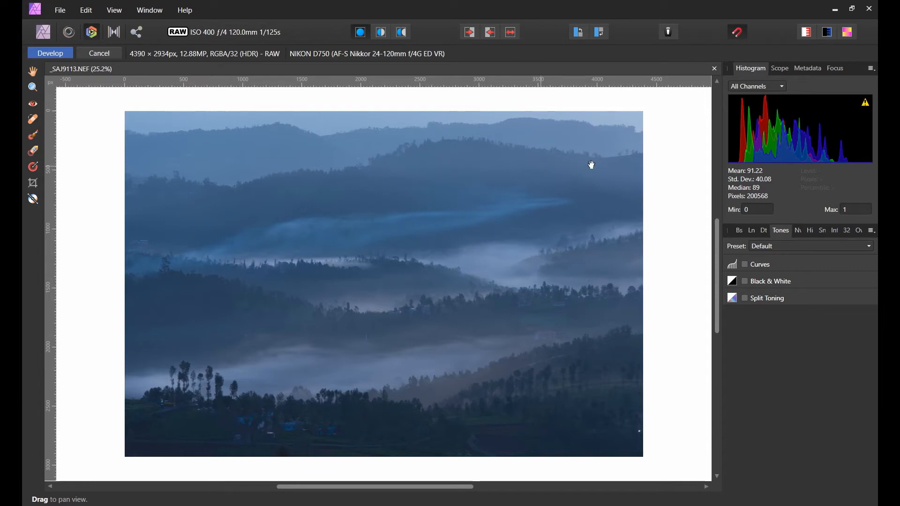
Set Shadows to 100 % and Highlights to -100 % in the basic adjustments
{"action": "left_click", "coordinate": [741, 231]}
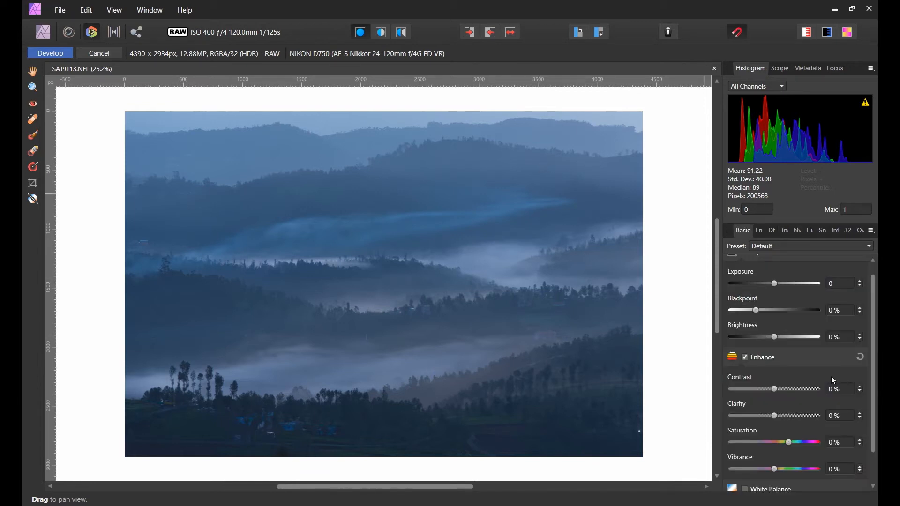
{"action": "scroll", "coordinate": [873, 347], "scroll_direction": "down", "scroll_amount": 1}
{"action": "left_click", "coordinate": [792, 471]}
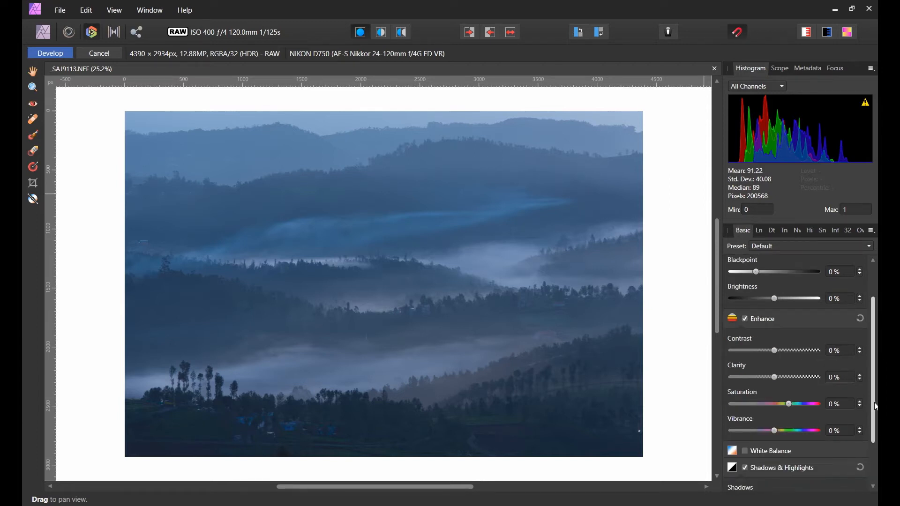
{"action": "scroll", "coordinate": [869, 445], "scroll_direction": "down", "scroll_amount": 2}
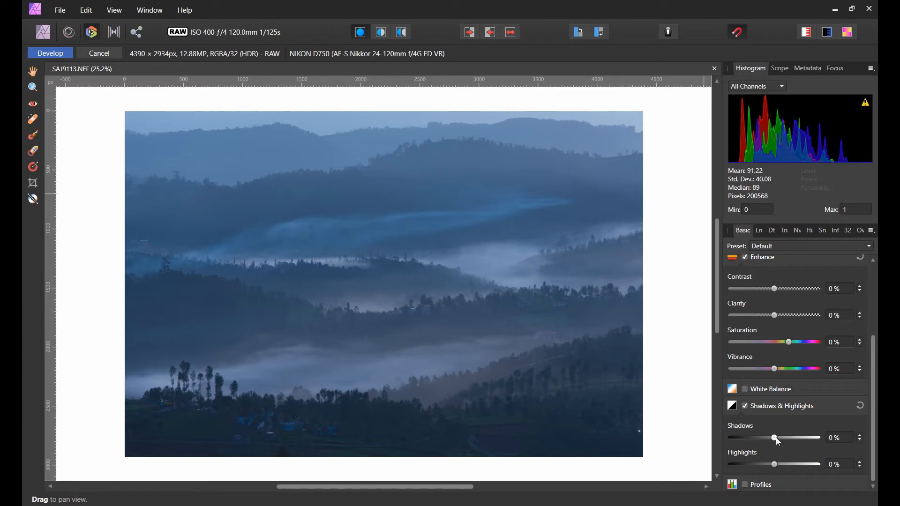
{"action": "left_click_drag", "start_coordinate": [775, 438], "coordinate": [831, 439]}
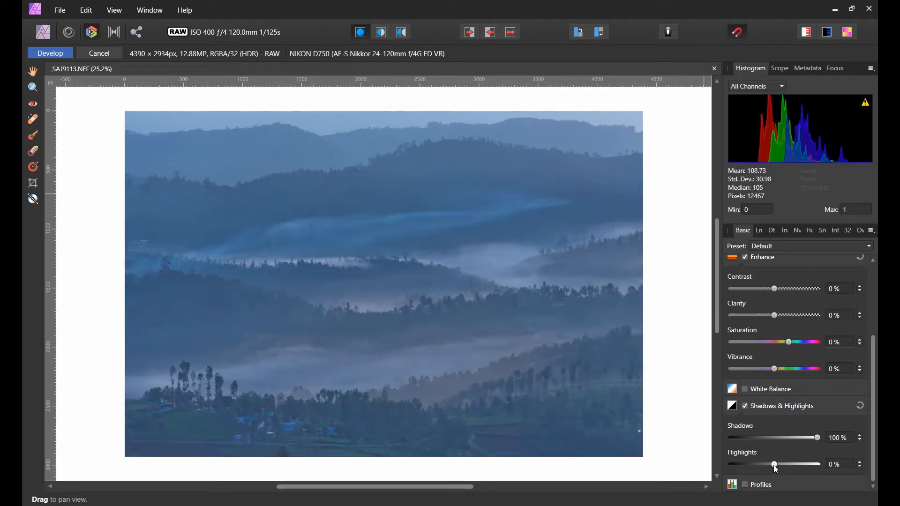
{"action": "left_click_drag", "start_coordinate": [775, 464], "coordinate": [711, 466]}
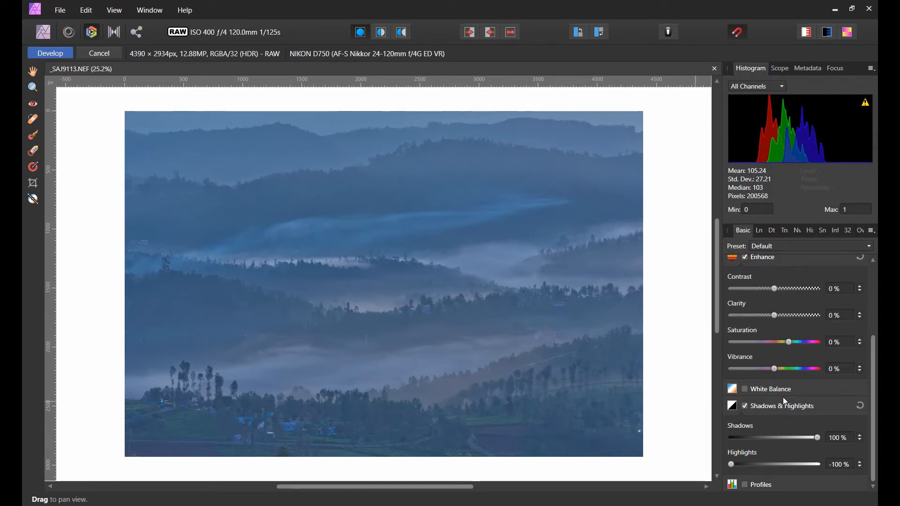
Enable White Balance and sample the white point from the pale mist among the treetops on the middle ridge
{"action": "left_click", "coordinate": [745, 390]}
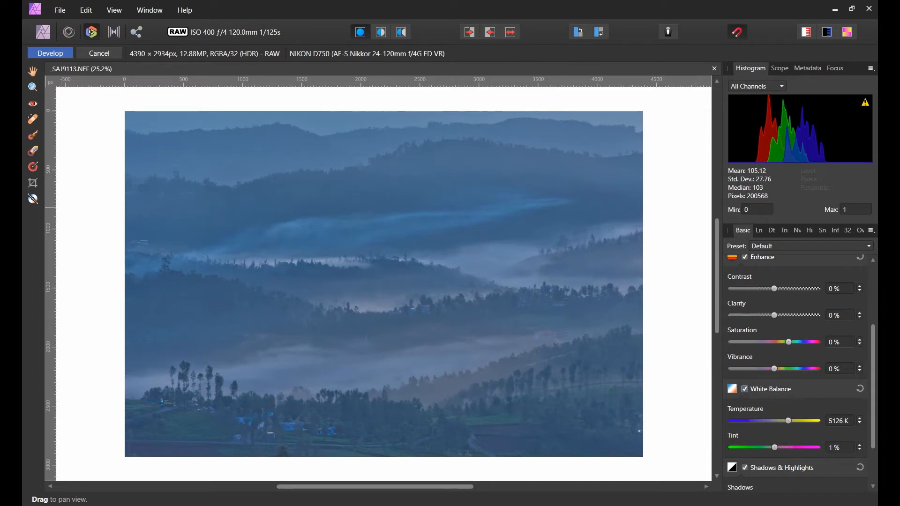
{"action": "left_click", "coordinate": [33, 200]}
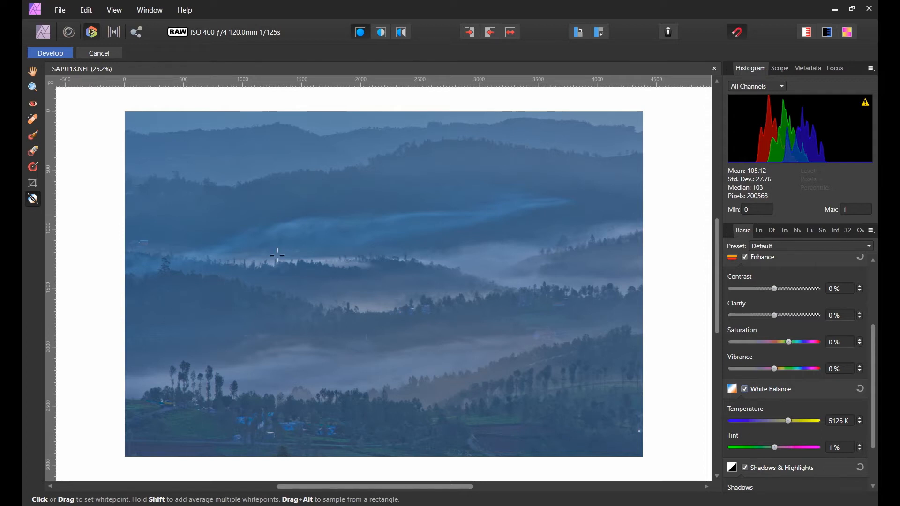
{"action": "scroll", "coordinate": [285, 249], "scroll_direction": "up", "scroll_amount": 1}
{"action": "scroll", "coordinate": [284, 249], "scroll_direction": "up", "scroll_amount": 1}
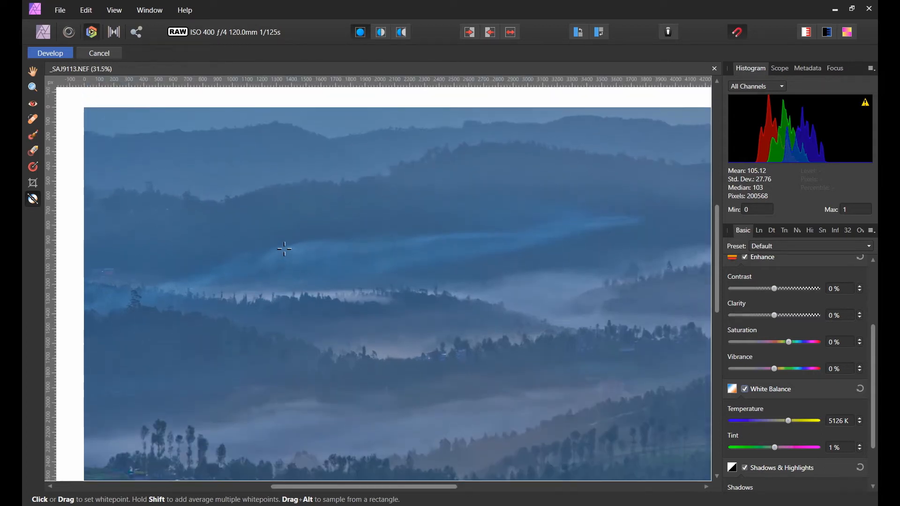
{"action": "scroll", "coordinate": [273, 287], "scroll_direction": "up", "scroll_amount": 7}
{"action": "scroll", "coordinate": [273, 287], "scroll_direction": "up", "scroll_amount": 1}
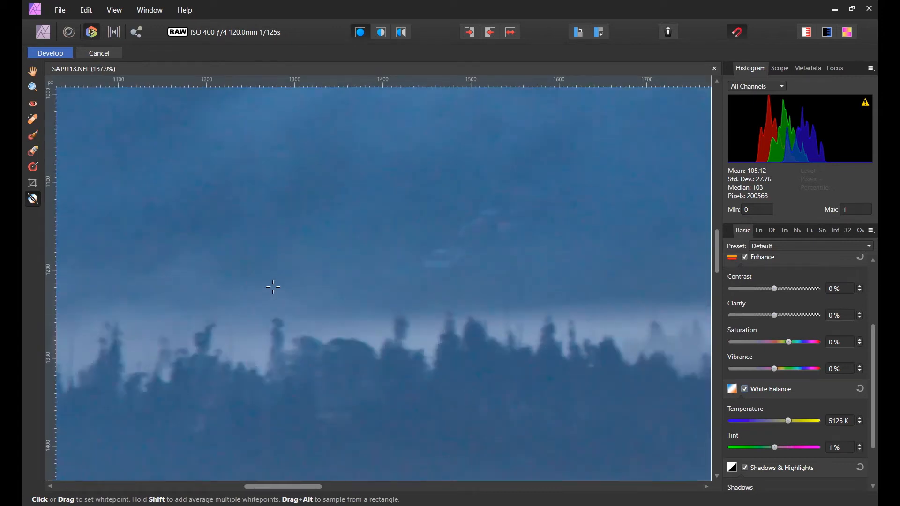
{"action": "left_click", "coordinate": [256, 346]}
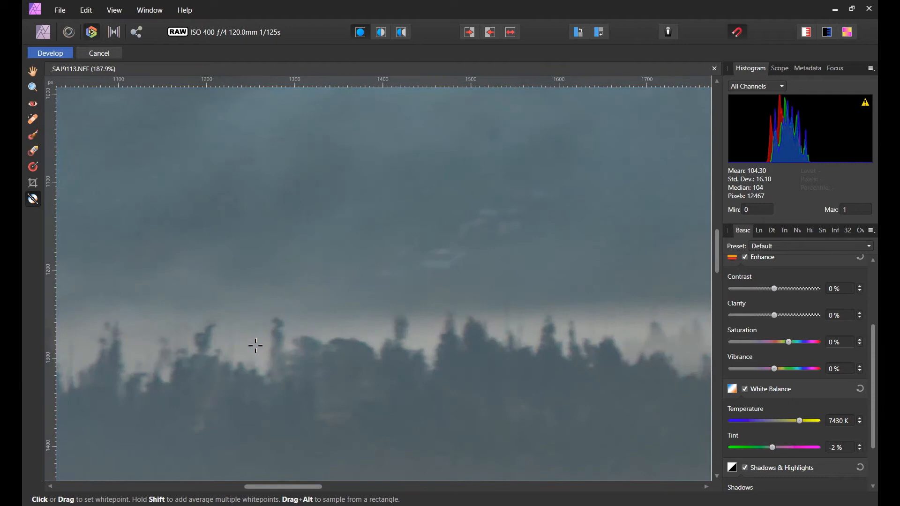
With the whole photo in view, set the white balance temperature to 6400 K
{"action": "scroll", "coordinate": [256, 346], "scroll_direction": "down", "scroll_amount": 5}
{"action": "scroll", "coordinate": [255, 345], "scroll_direction": "down", "scroll_amount": 6}
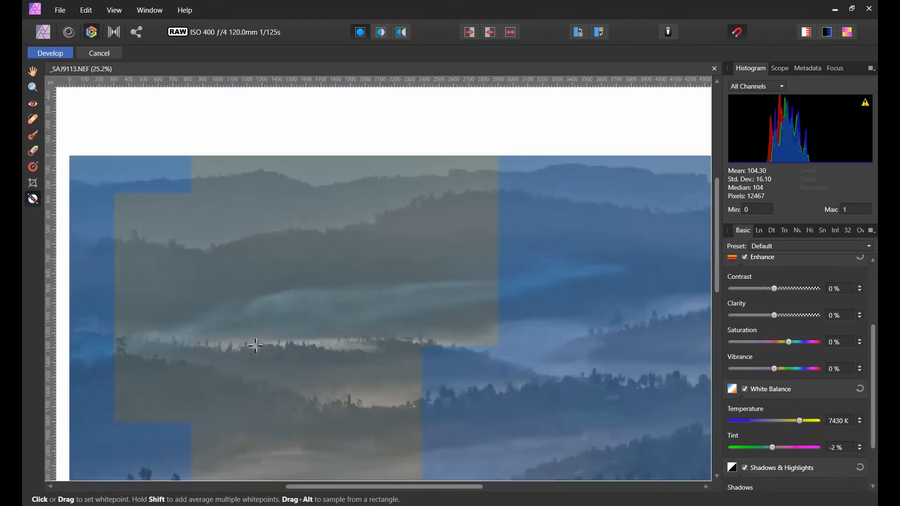
{"action": "scroll", "coordinate": [256, 346], "scroll_direction": "down", "scroll_amount": 2}
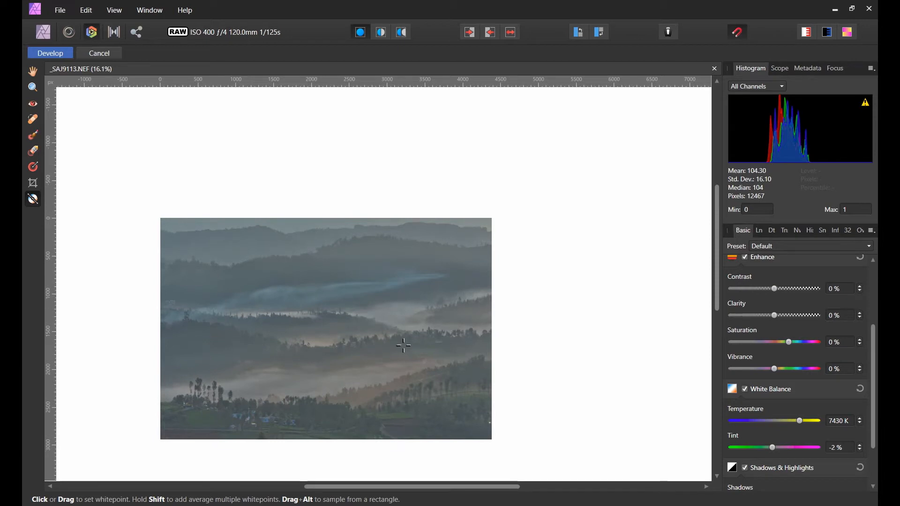
{"action": "key", "text": "space"}
{"action": "left_click_drag", "start_coordinate": [379, 322], "coordinate": [426, 313]}
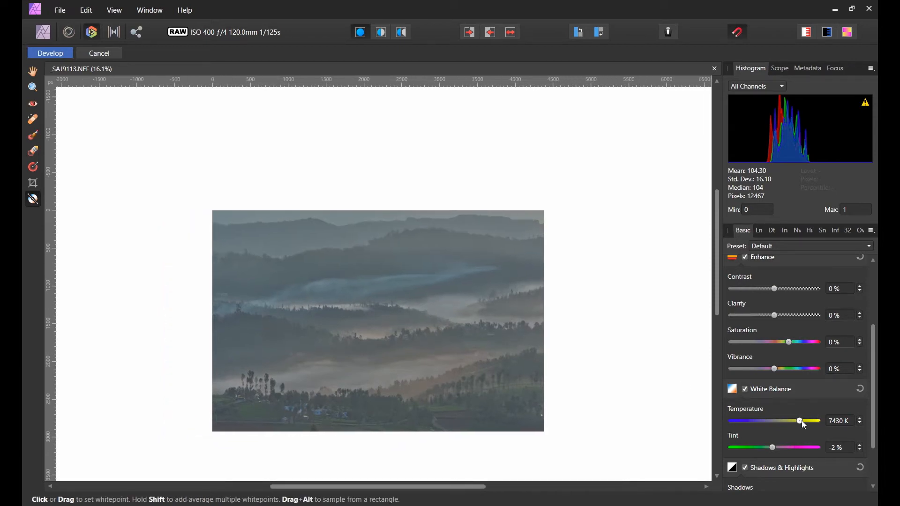
{"action": "left_click_drag", "start_coordinate": [799, 420], "coordinate": [796, 420]}
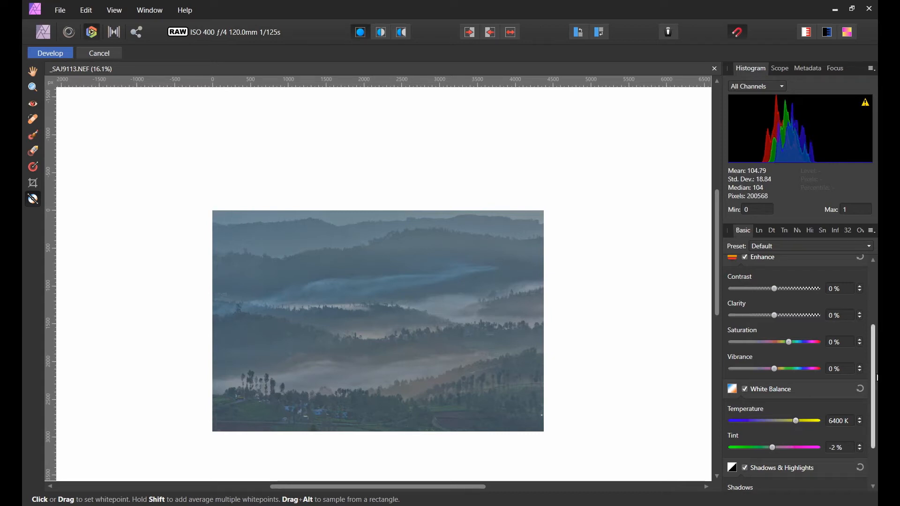
Set Exposure to 0.842, Blackpoint to 4 % and Brightness to 4 %
{"action": "left_click_drag", "start_coordinate": [873, 383], "coordinate": [867, 313]}
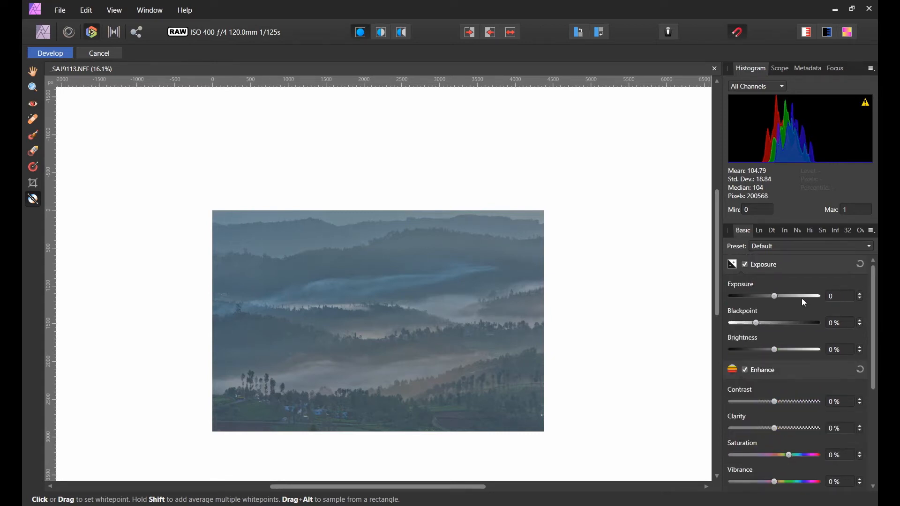
{"action": "left_click_drag", "start_coordinate": [776, 299], "coordinate": [781, 350]}
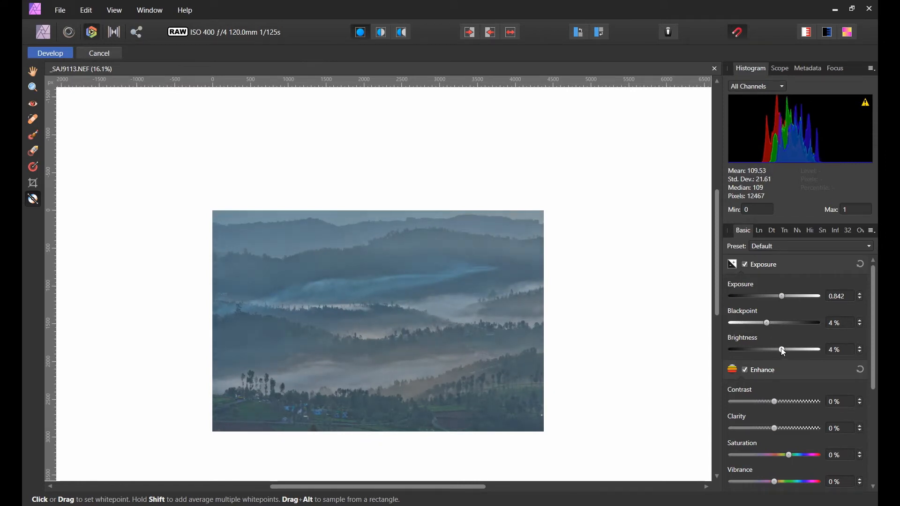
Set Vibrance to 50 % and Saturation to 19 % in the Enhance adjustments
{"action": "left_click_drag", "start_coordinate": [872, 361], "coordinate": [872, 407]}
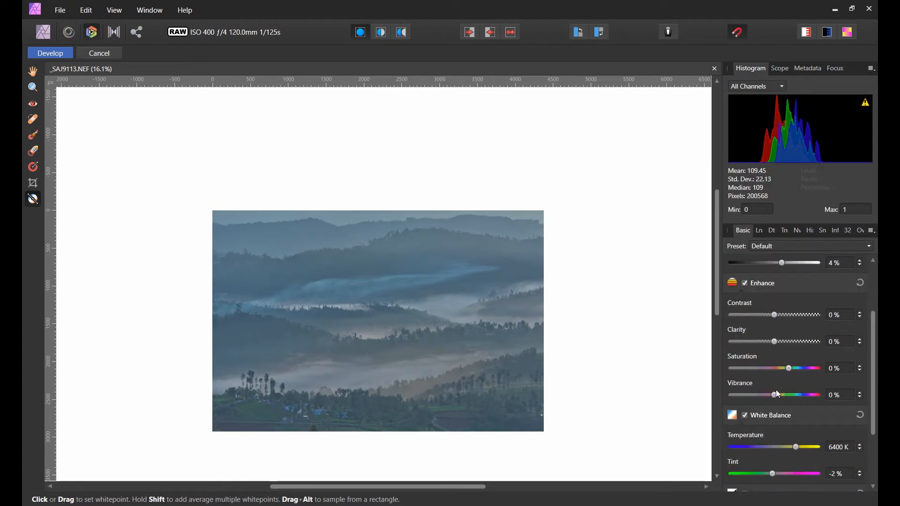
{"action": "left_click_drag", "start_coordinate": [775, 396], "coordinate": [842, 396]}
{"action": "left_click_drag", "start_coordinate": [789, 369], "coordinate": [877, 372]}
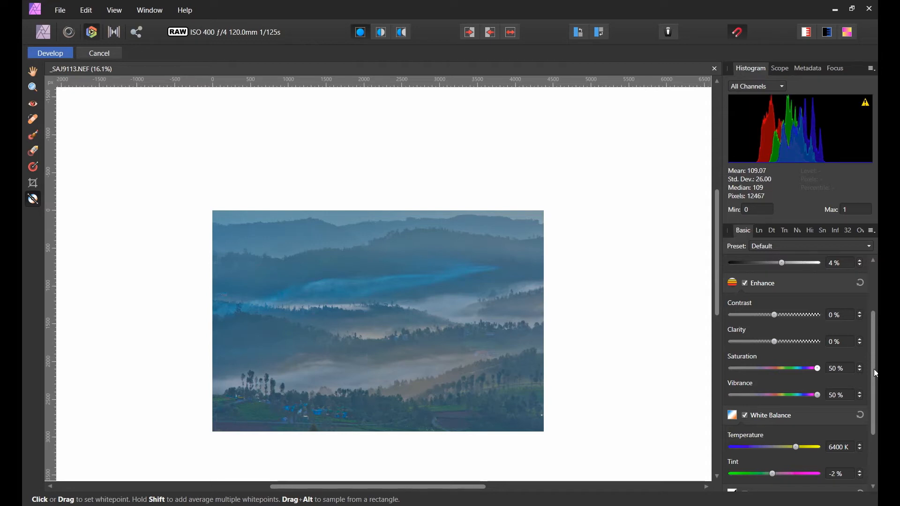
{"action": "mouse_move", "coordinate": [803, 366]}
{"action": "left_mouse_down"}
{"action": "mouse_move", "coordinate": [792, 369]}
{"action": "mouse_move", "coordinate": [802, 370]}
{"action": "left_mouse_up"}
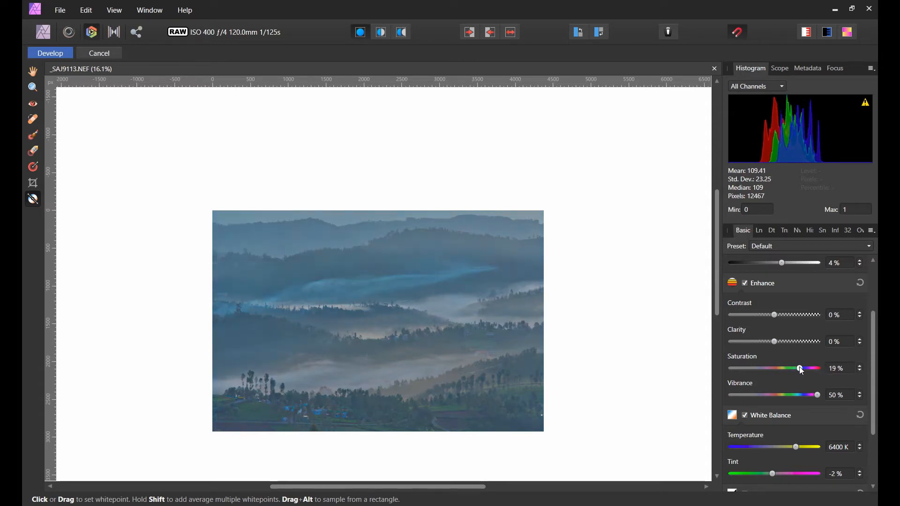
Set Contrast to 19 % in the Enhance adjustments
{"action": "left_click_drag", "start_coordinate": [873, 377], "coordinate": [872, 334]}
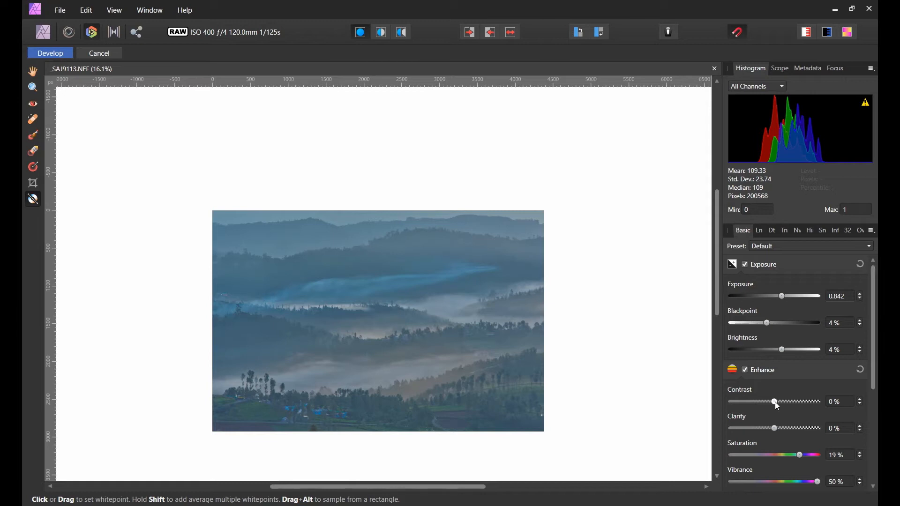
{"action": "left_click_drag", "start_coordinate": [775, 402], "coordinate": [789, 401]}
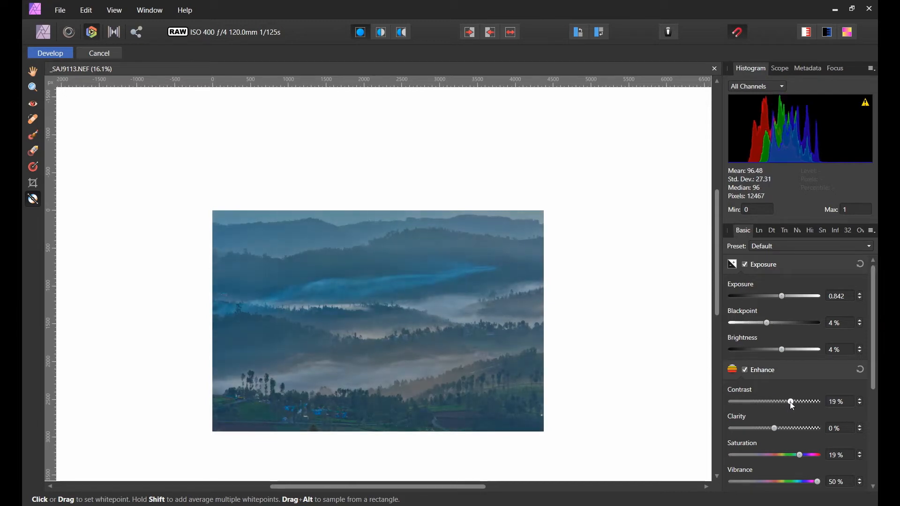
{"action": "mouse_move", "coordinate": [875, 346]}
{"action": "left_mouse_down"}
{"action": "mouse_move", "coordinate": [874, 375]}
{"action": "mouse_move", "coordinate": [875, 348]}
{"action": "left_mouse_up"}
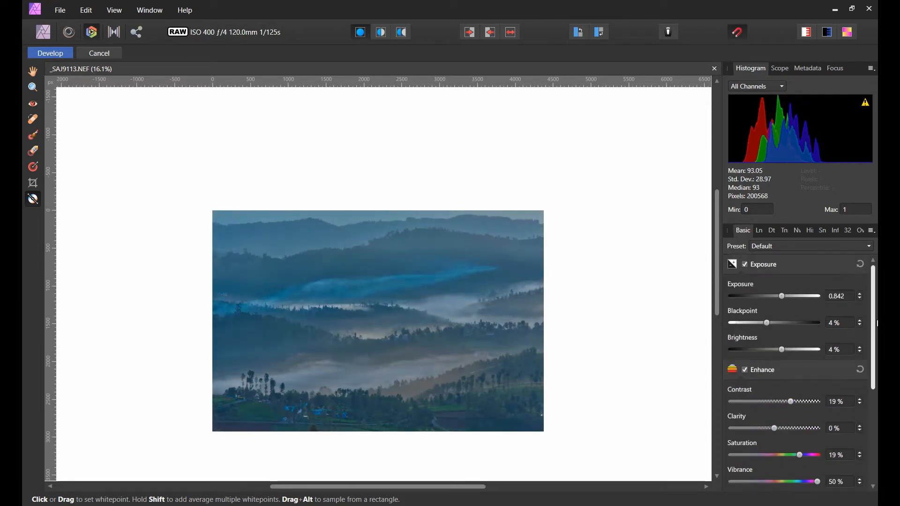
Enable Curves and shape a gentle Master S-curve with raised highlights, lowered shadows and an anchor point at the centre
{"action": "left_click", "coordinate": [786, 232]}
{"action": "left_click", "coordinate": [745, 265]}
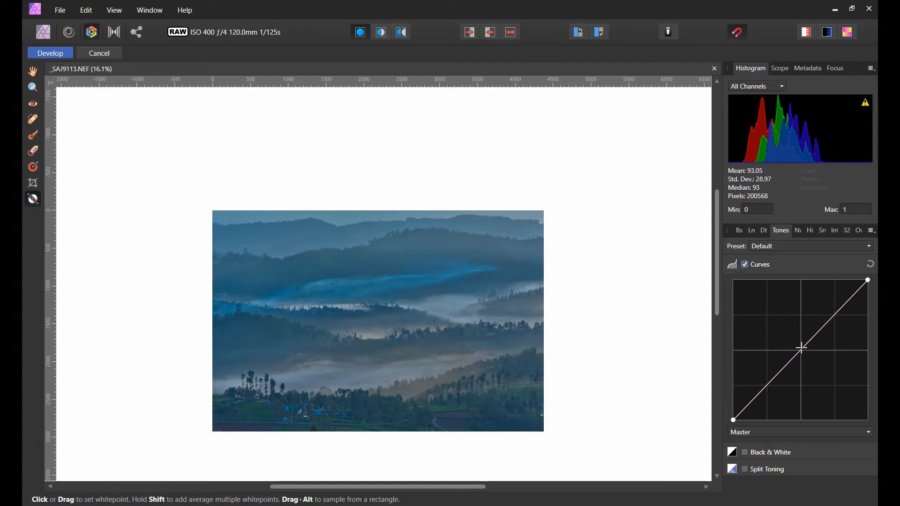
{"action": "left_click_drag", "start_coordinate": [836, 315], "coordinate": [834, 310]}
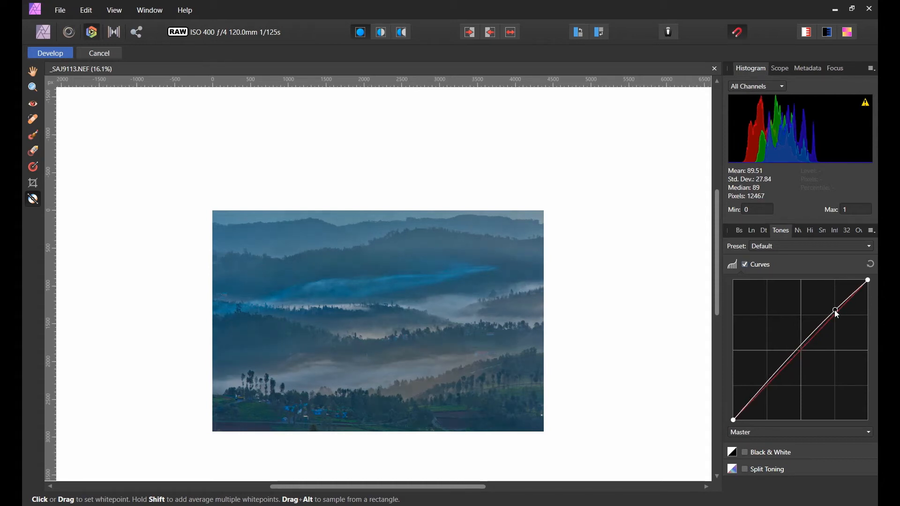
{"action": "left_click_drag", "start_coordinate": [763, 385], "coordinate": [767, 391]}
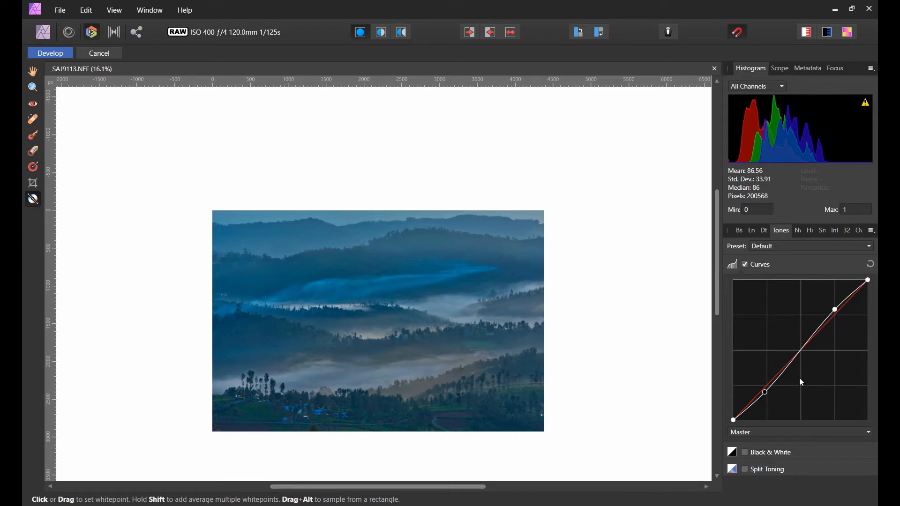
{"action": "left_click", "coordinate": [800, 349]}
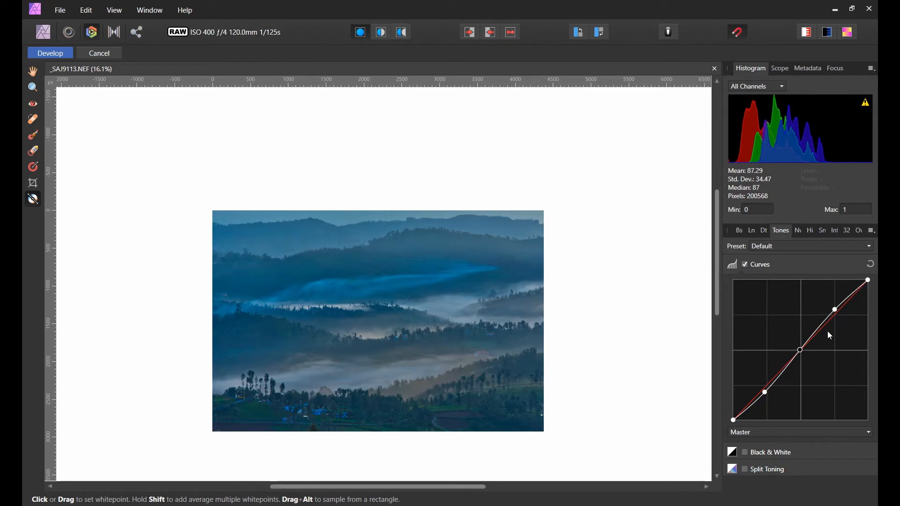
Refine the S-curve by shifting its shadow point and raising its highlight point, and switch Curves off for comparison
{"action": "left_click", "coordinate": [835, 310]}
{"action": "mouse_move", "coordinate": [837, 311]}
{"action": "left_mouse_down"}
{"action": "mouse_move", "coordinate": [824, 302]}
{"action": "mouse_move", "coordinate": [840, 324]}
{"action": "mouse_move", "coordinate": [816, 294]}
{"action": "mouse_move", "coordinate": [832, 322]}
{"action": "left_mouse_up"}
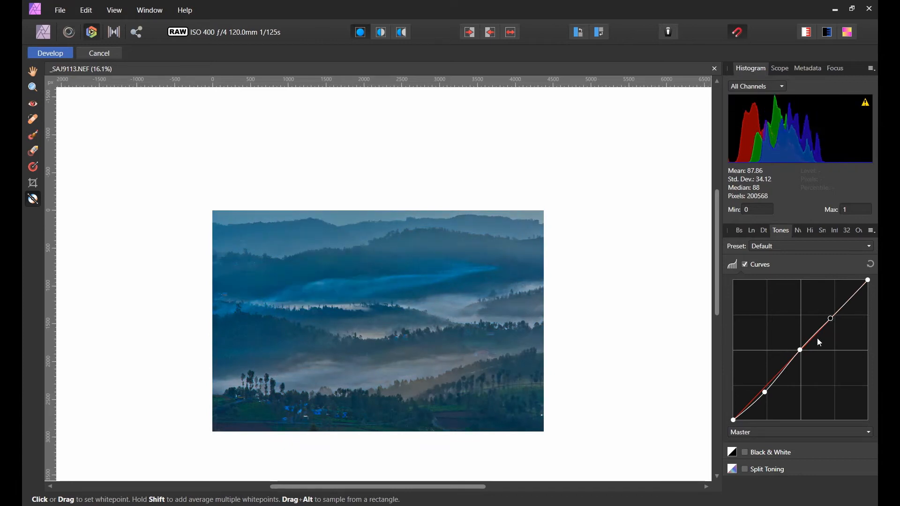
{"action": "left_click_drag", "start_coordinate": [762, 393], "coordinate": [771, 392]}
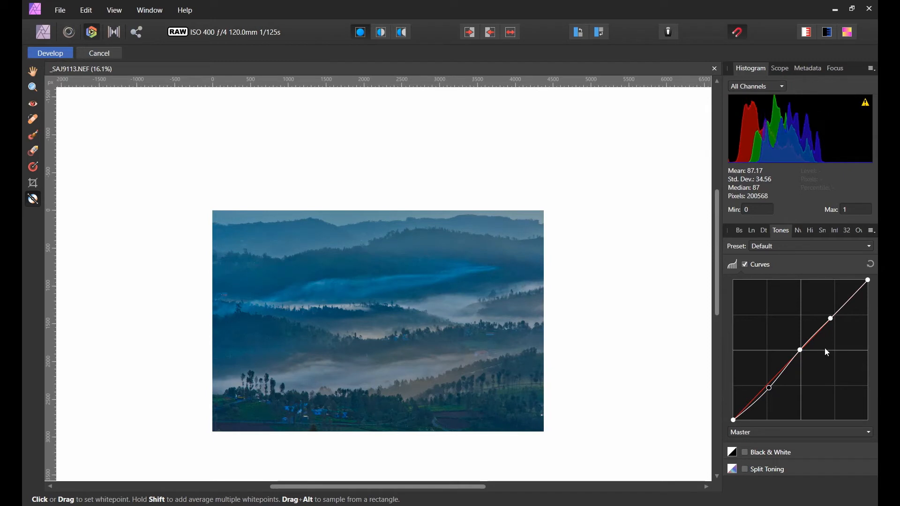
{"action": "left_click_drag", "start_coordinate": [830, 319], "coordinate": [836, 311]}
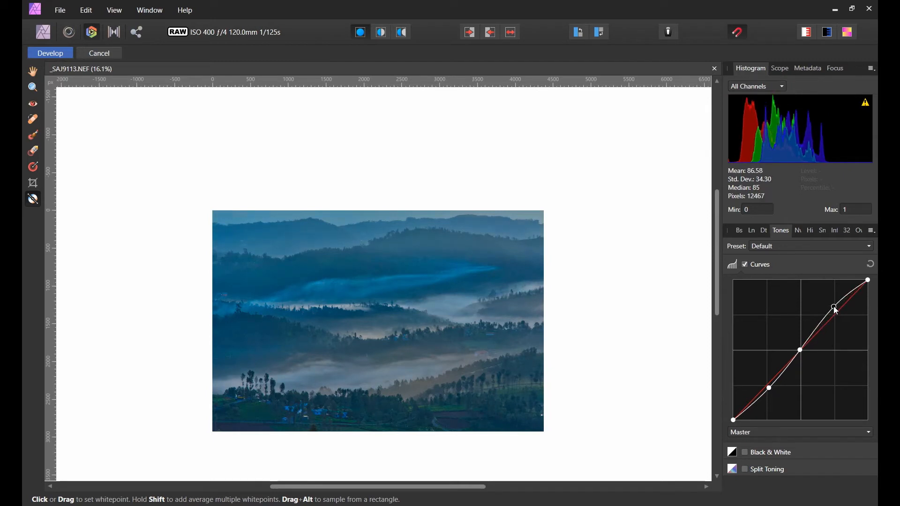
{"action": "left_click", "coordinate": [745, 264]}
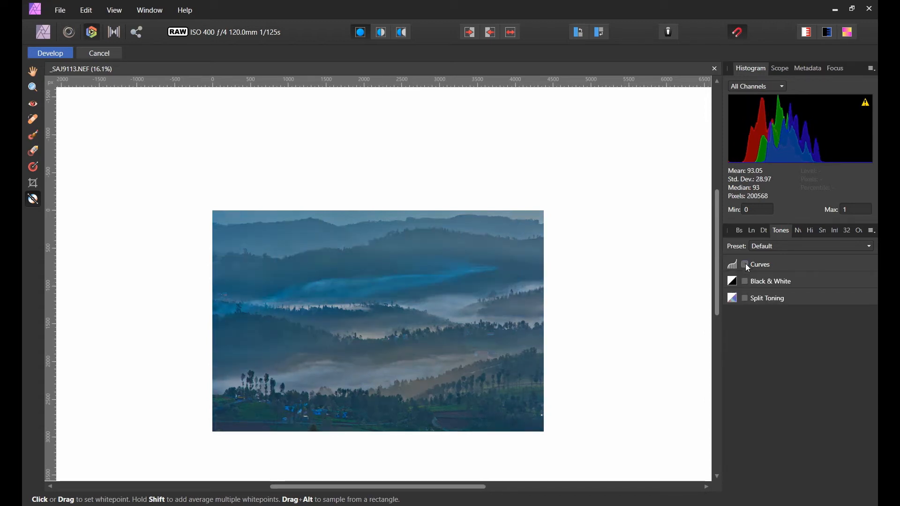
Turn Curves back on and enable Split Toning with highlights at 39.3° hue and 9 % saturation, shadows at 198.7° hue and 8 % saturation
{"action": "left_click", "coordinate": [746, 265]}
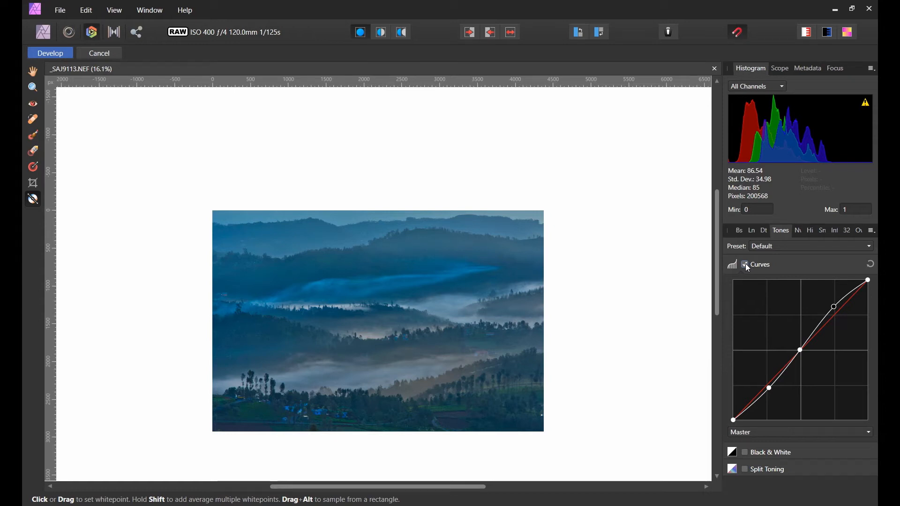
{"action": "left_click", "coordinate": [745, 470]}
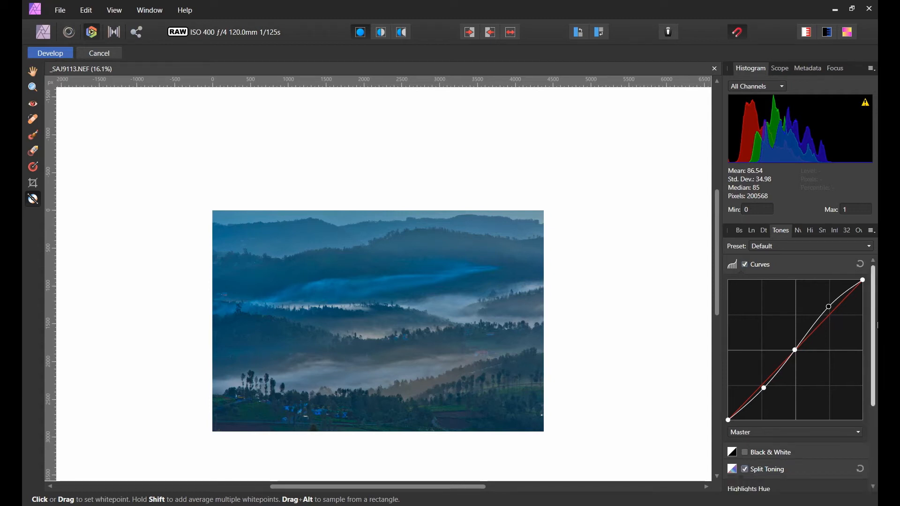
{"action": "scroll", "coordinate": [872, 336], "scroll_direction": "down", "scroll_amount": 3}
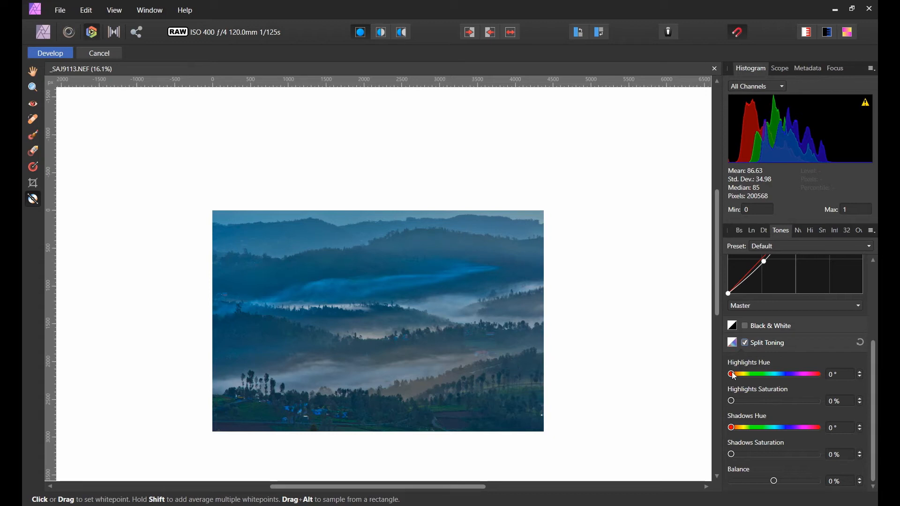
{"action": "left_click_drag", "start_coordinate": [731, 374], "coordinate": [739, 402]}
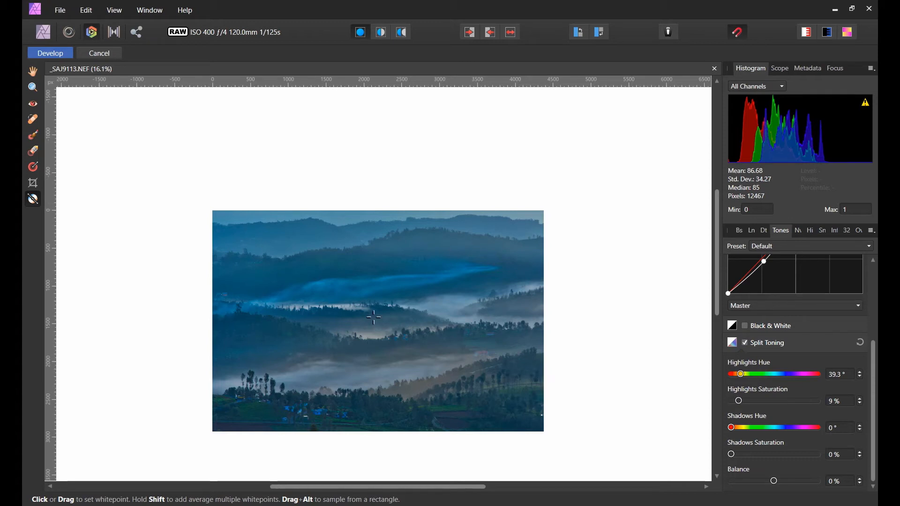
{"action": "left_click_drag", "start_coordinate": [732, 427], "coordinate": [778, 427]}
{"action": "left_click_drag", "start_coordinate": [731, 454], "coordinate": [739, 454]}
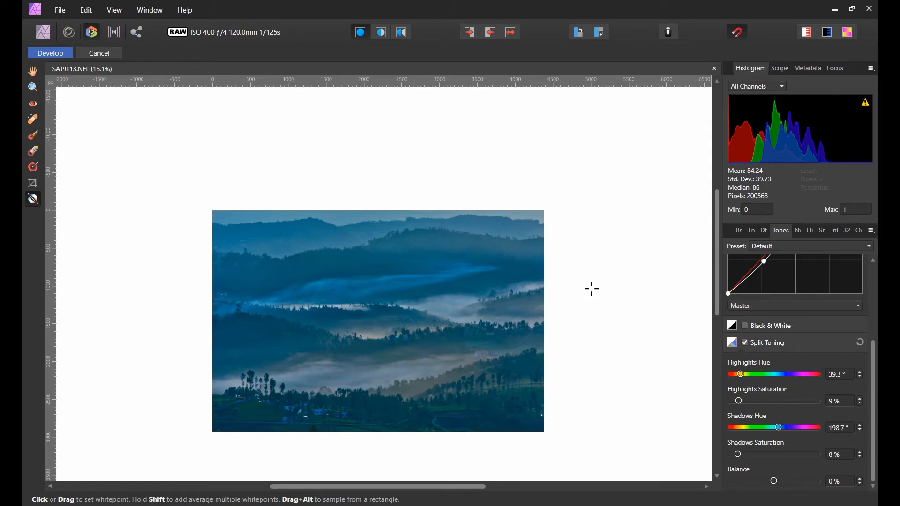
Compare the edited photo side by side with the original, restore the single view and develop the RAW image
{"action": "left_click", "coordinate": [406, 32]}
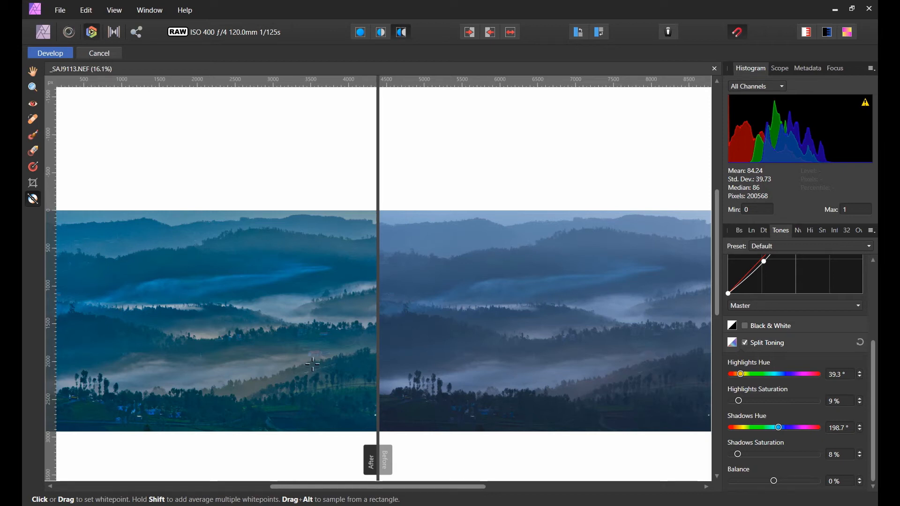
{"action": "left_click", "coordinate": [360, 32]}
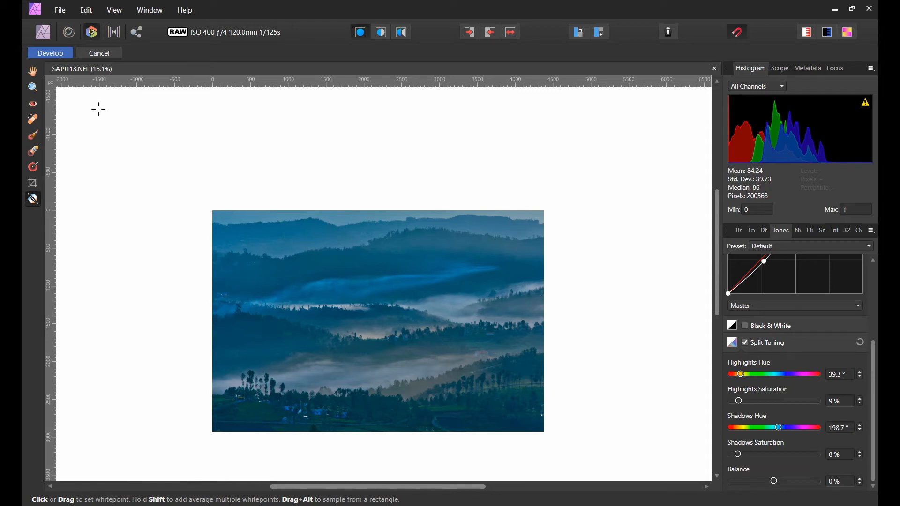
{"action": "left_click", "coordinate": [50, 53]}
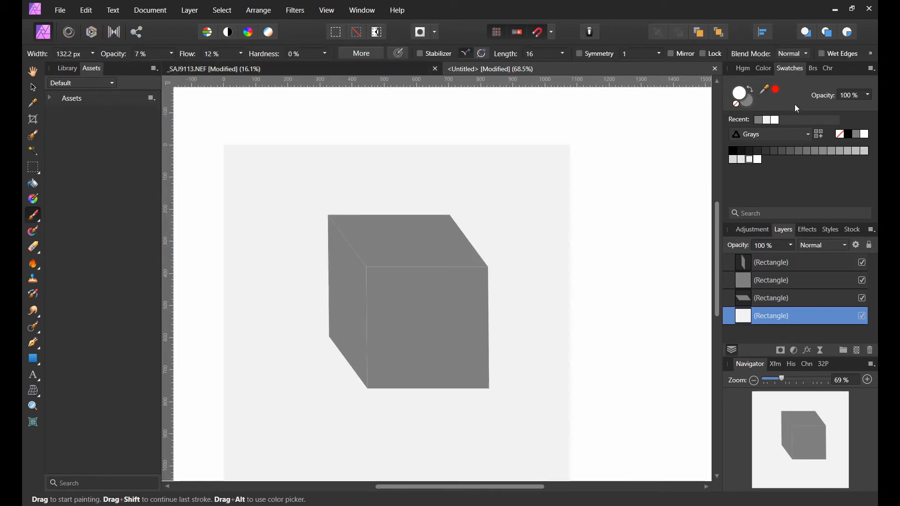
Paint a soft red arrow at the cube's upper-right corner in the untitled document, with brush opacity at 100 %
{"action": "left_click", "coordinate": [775, 90]}
{"action": "left_click", "coordinate": [171, 54]}
{"action": "left_click_drag", "start_coordinate": [170, 66], "coordinate": [273, 78]}
{"action": "left_click", "coordinate": [536, 171]}
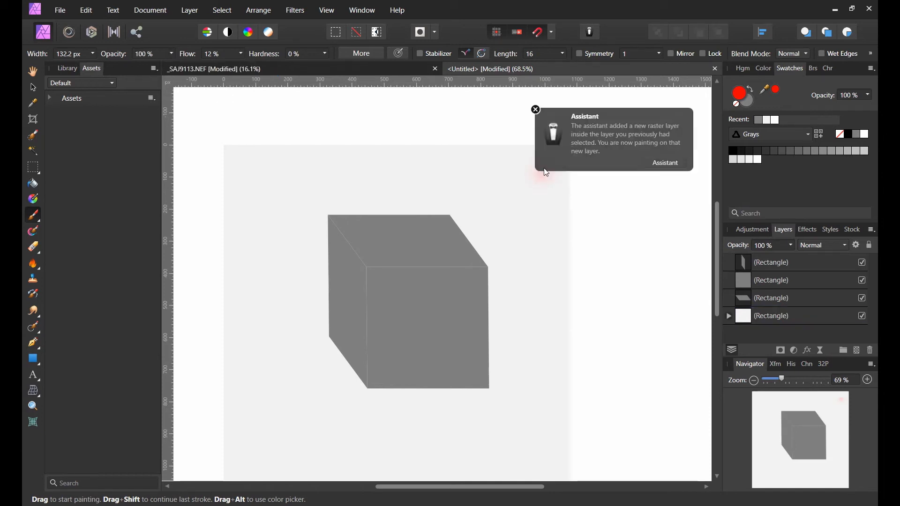
{"action": "mouse_move", "coordinate": [527, 172]}
{"action": "left_mouse_down"}
{"action": "mouse_move", "coordinate": [499, 186]}
{"action": "mouse_move", "coordinate": [502, 160]}
{"action": "mouse_move", "coordinate": [483, 197]}
{"action": "mouse_move", "coordinate": [523, 206]}
{"action": "left_mouse_up"}
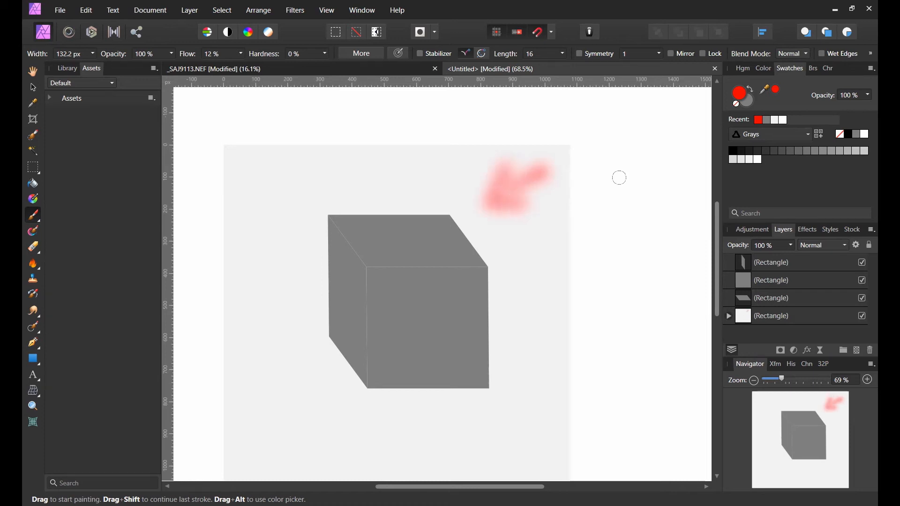
Fill the cube's top face with a light grey of lightness 86
{"action": "left_click", "coordinate": [31, 93]}
{"action": "left_click", "coordinate": [407, 249]}
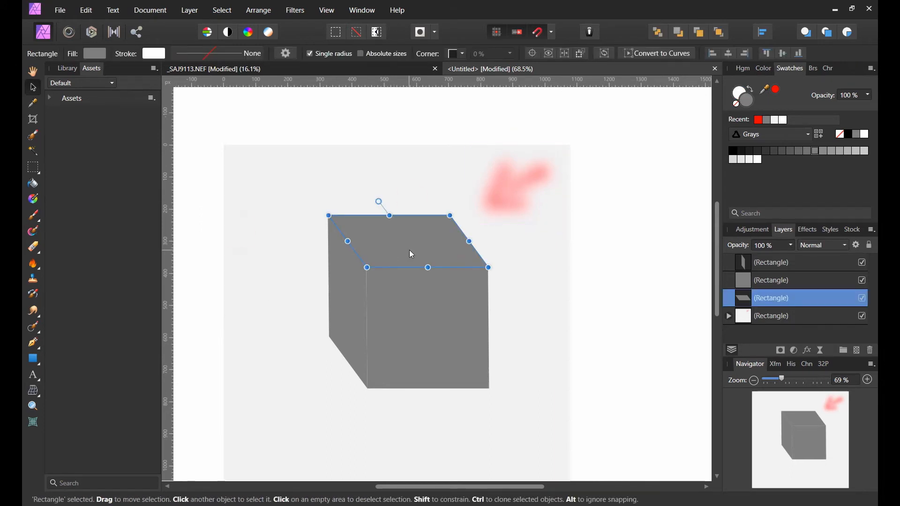
{"action": "left_click", "coordinate": [102, 58]}
{"action": "left_click_drag", "start_coordinate": [89, 139], "coordinate": [135, 139]}
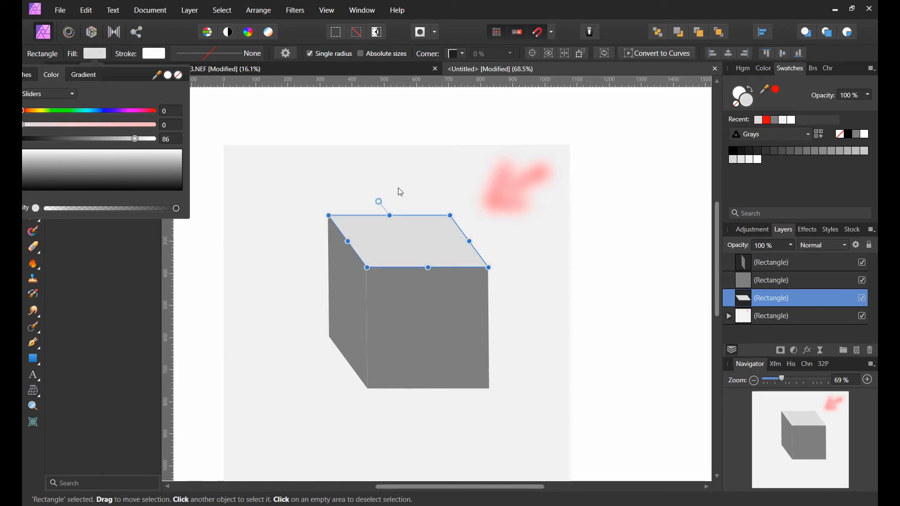
Fill the cube's front face with a mid-light grey of lightness 62
{"action": "left_click", "coordinate": [452, 315]}
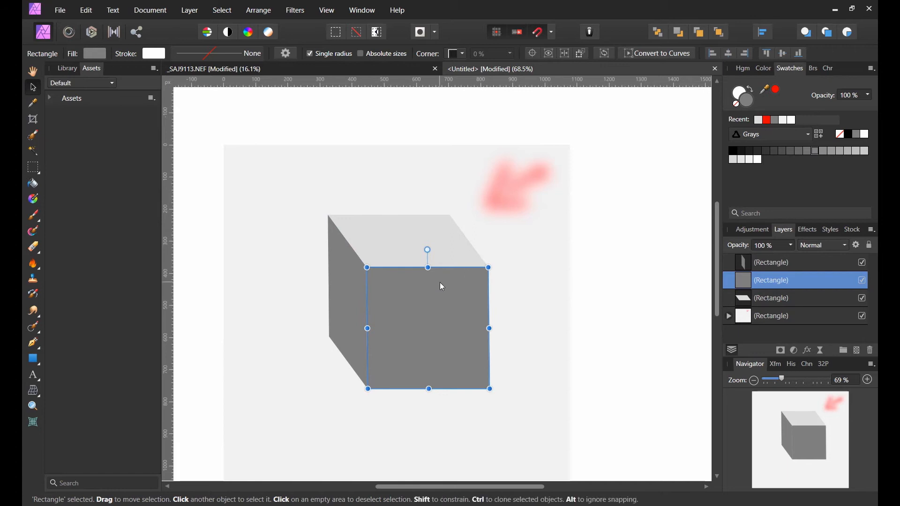
{"action": "left_click", "coordinate": [98, 54]}
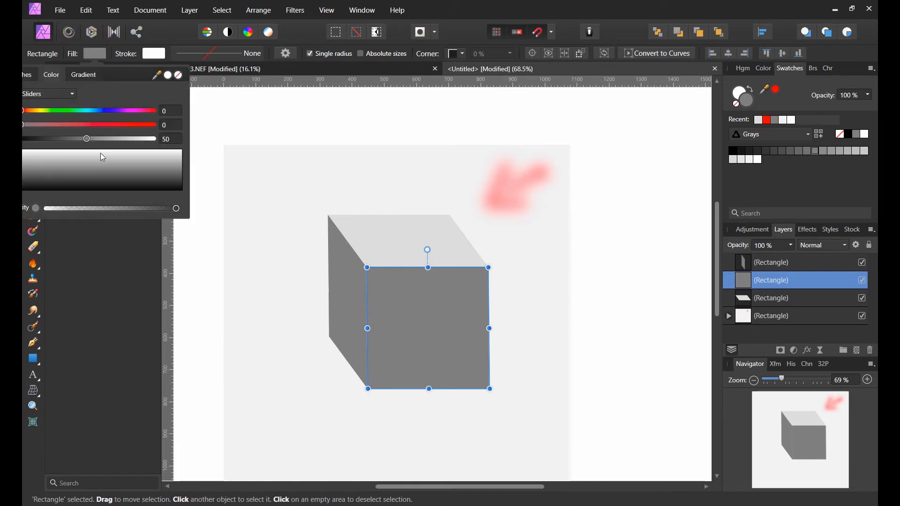
{"action": "left_click_drag", "start_coordinate": [87, 140], "coordinate": [102, 139]}
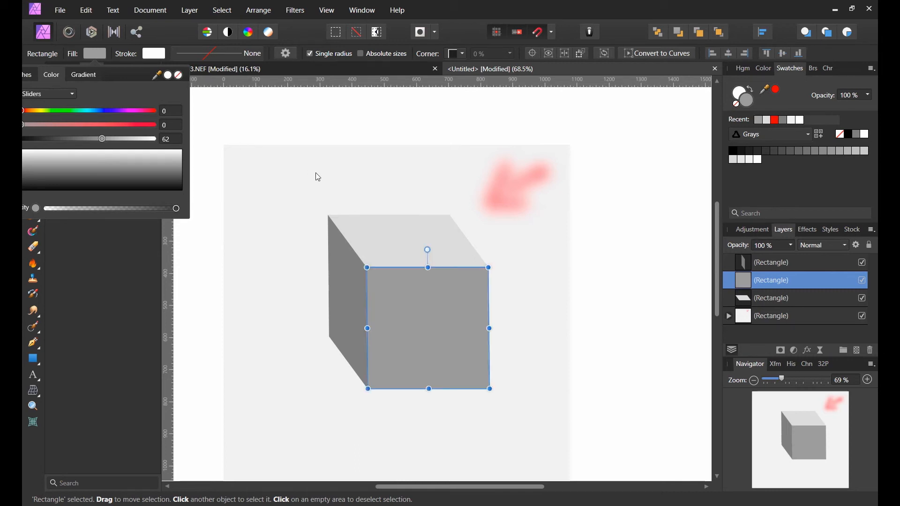
Darken the fill of the cube's left side face to a deep grey and deselect the face
{"action": "left_click", "coordinate": [347, 294]}
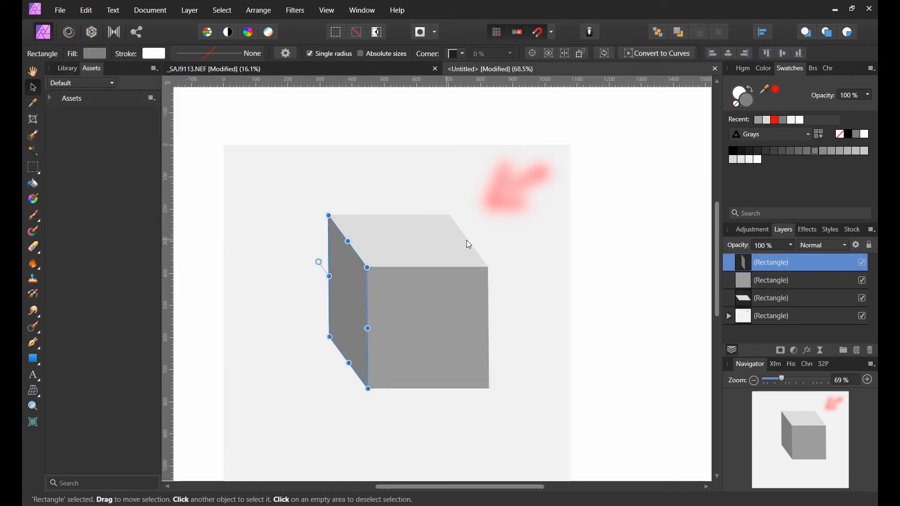
{"action": "left_click", "coordinate": [102, 56]}
{"action": "left_click_drag", "start_coordinate": [86, 139], "coordinate": [49, 140]}
{"action": "left_click", "coordinate": [550, 303]}
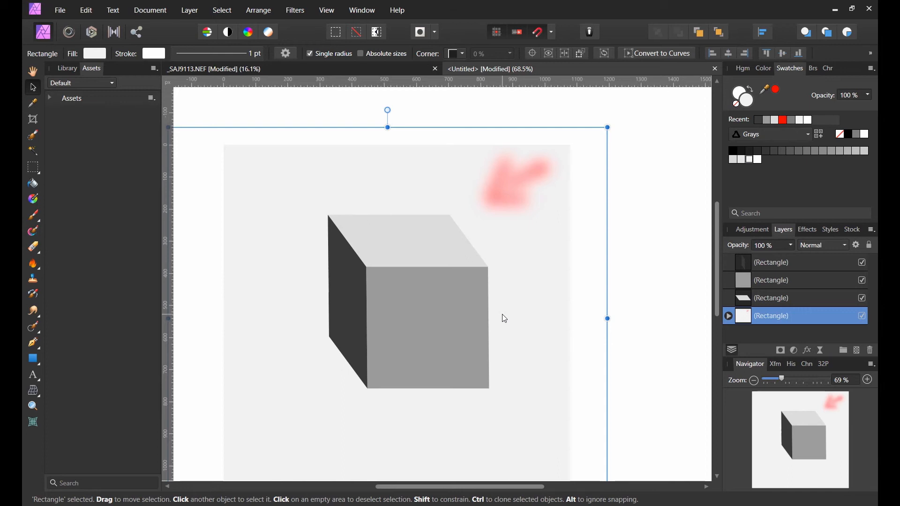
Switch to the _SAJ9113.NEF photo and add a live High Pass filter with a 1.9 px radius and Overlay blend mode
{"action": "left_click", "coordinate": [292, 72]}
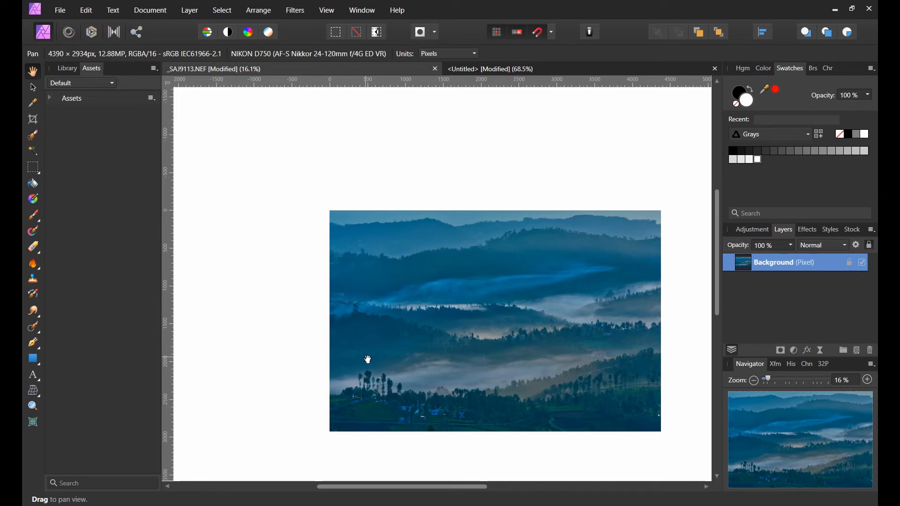
{"action": "left_click", "coordinate": [822, 351]}
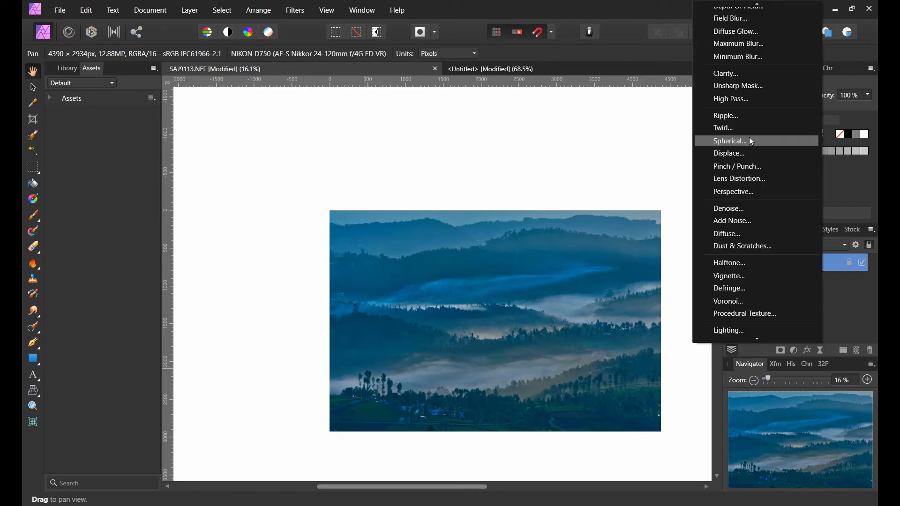
{"action": "left_click", "coordinate": [743, 100]}
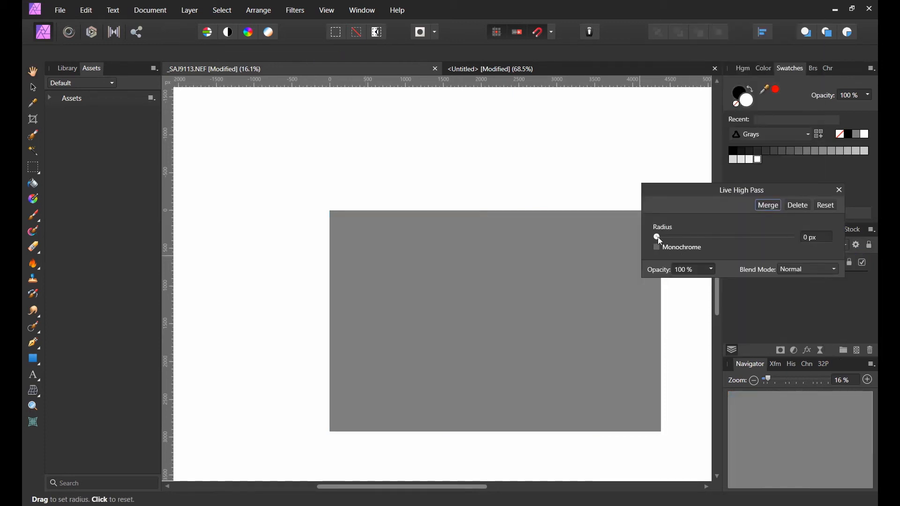
{"action": "left_click_drag", "start_coordinate": [658, 238], "coordinate": [675, 238]}
{"action": "left_click_drag", "start_coordinate": [694, 238], "coordinate": [691, 238]}
{"action": "left_click", "coordinate": [805, 271]}
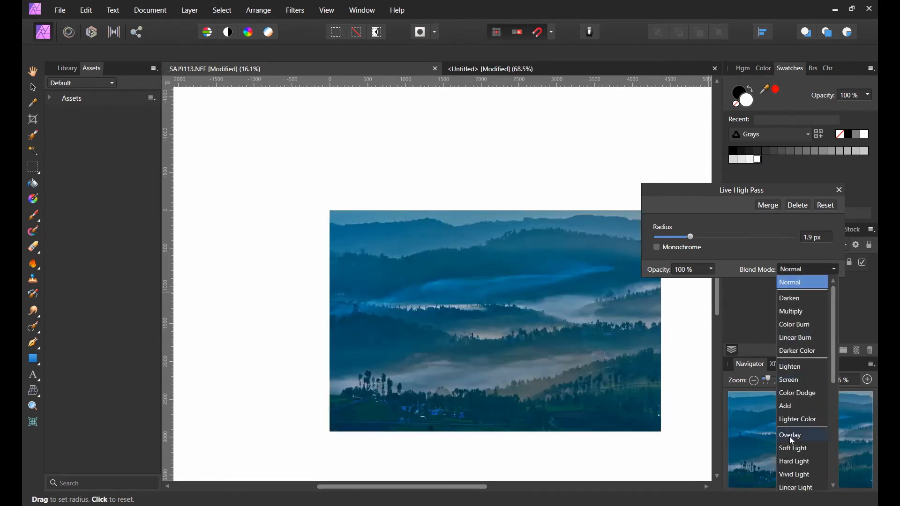
{"action": "left_click", "coordinate": [790, 436]}
{"action": "left_click", "coordinate": [838, 190]}
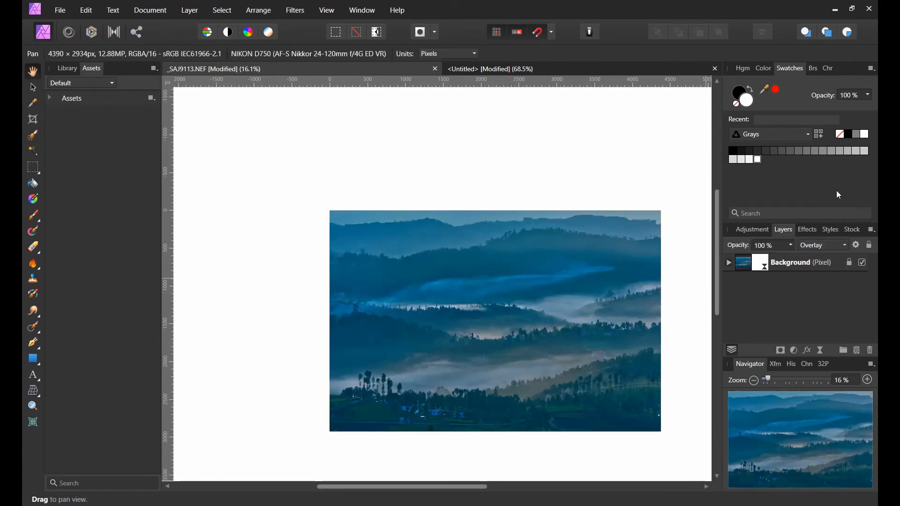
Expand the Background layer and compare the photo with the High Pass filter off and on, both in full and close up
{"action": "left_click", "coordinate": [727, 263]}
{"action": "left_click", "coordinate": [863, 279]}
{"action": "left_click", "coordinate": [864, 280]}
{"action": "left_click", "coordinate": [864, 280]}
{"action": "left_click", "coordinate": [864, 280]}
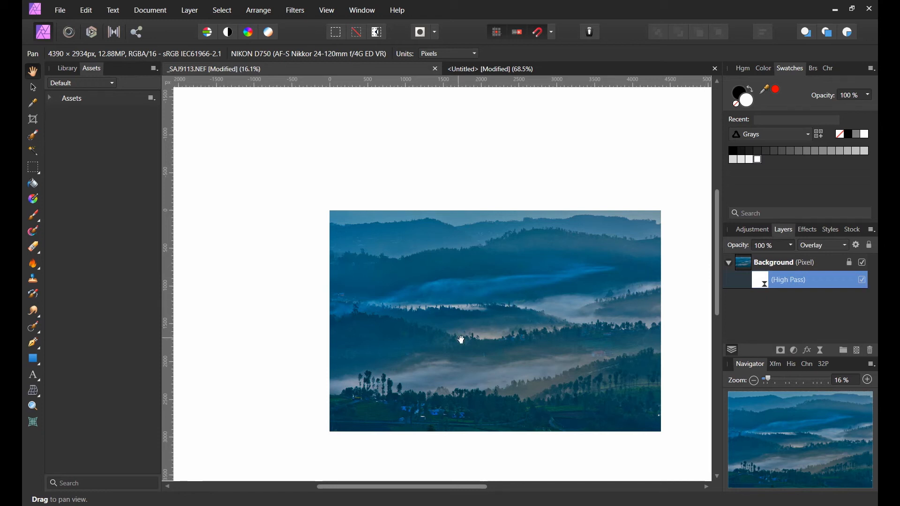
{"action": "scroll", "coordinate": [461, 340], "scroll_direction": "up", "scroll_amount": 8}
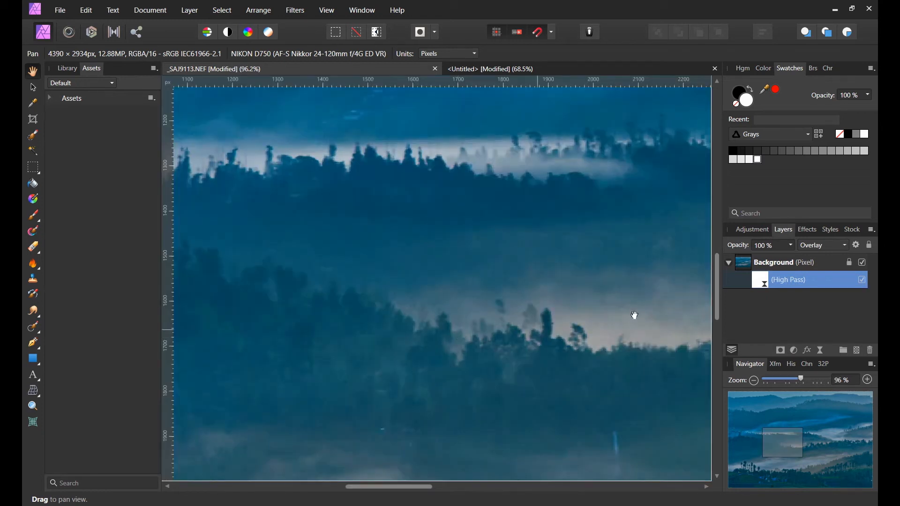
{"action": "left_click", "coordinate": [864, 280]}
{"action": "left_click", "coordinate": [862, 282]}
{"action": "scroll", "coordinate": [595, 274], "scroll_direction": "down", "scroll_amount": 6}
{"action": "left_click_drag", "start_coordinate": [596, 274], "coordinate": [490, 279]}
{"action": "scroll", "coordinate": [493, 282], "scroll_direction": "up", "scroll_amount": 2}
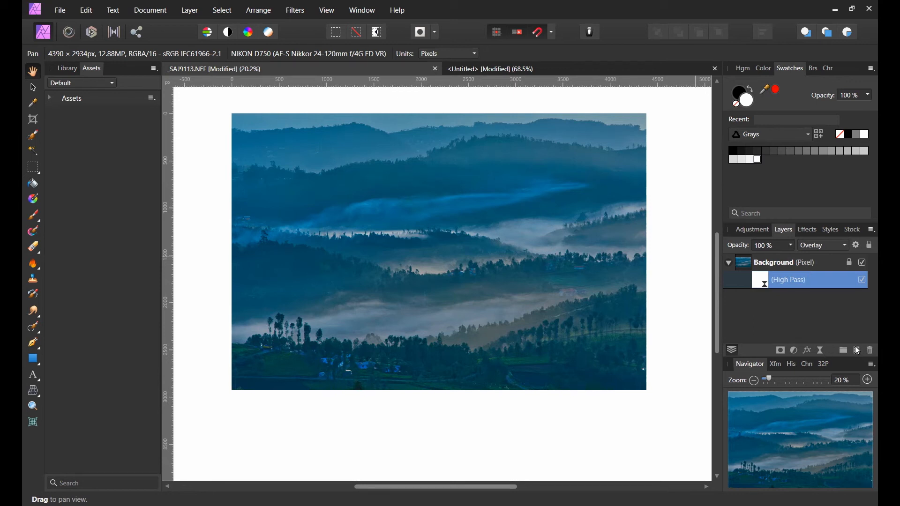
Add a new pixel layer above the Background layer and flood fill it with mid grey
{"action": "left_click", "coordinate": [766, 263]}
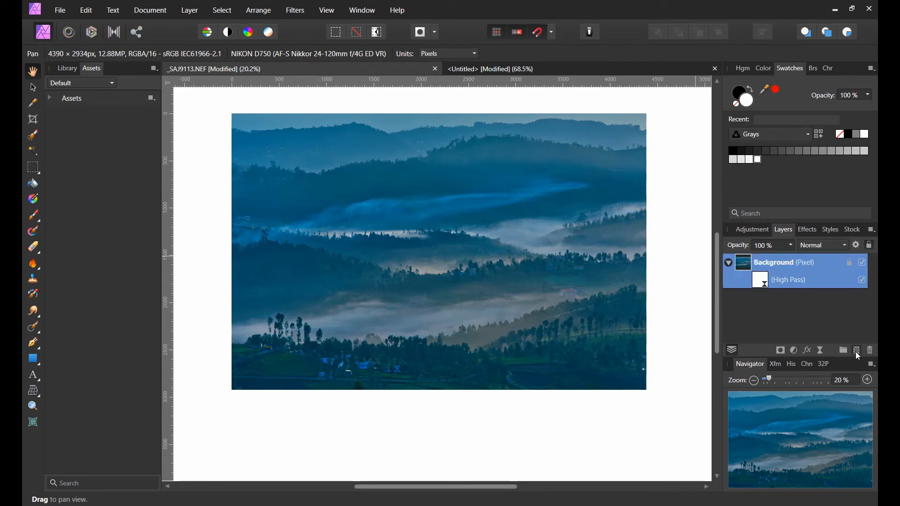
{"action": "left_click", "coordinate": [860, 354]}
{"action": "left_click", "coordinate": [42, 188]}
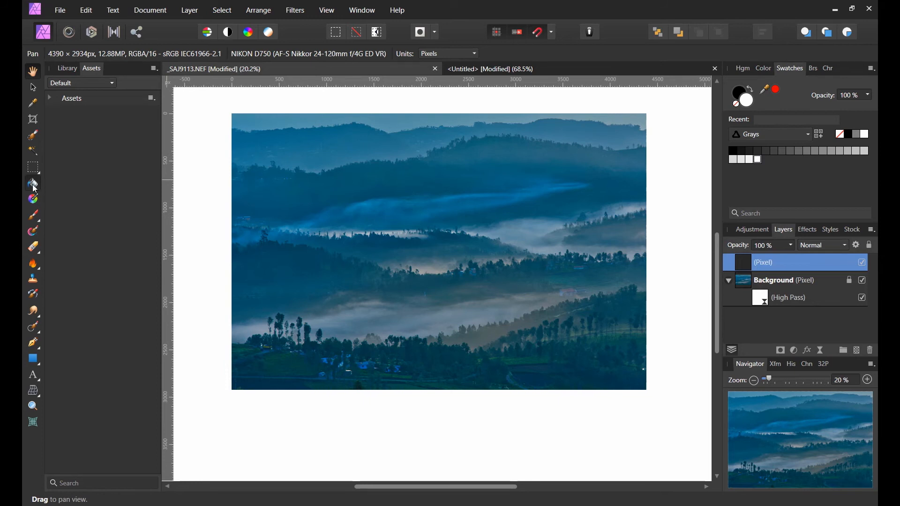
{"action": "left_click", "coordinate": [814, 151]}
{"action": "left_click", "coordinate": [524, 230]}
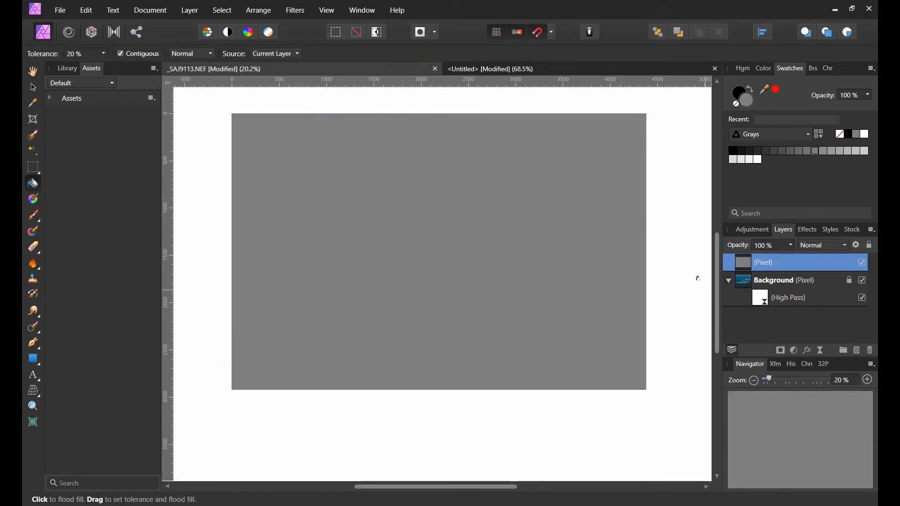
Set the grey layer's blend mode to Overlay and leave the layer visible after comparing it off and on
{"action": "left_click", "coordinate": [815, 245]}
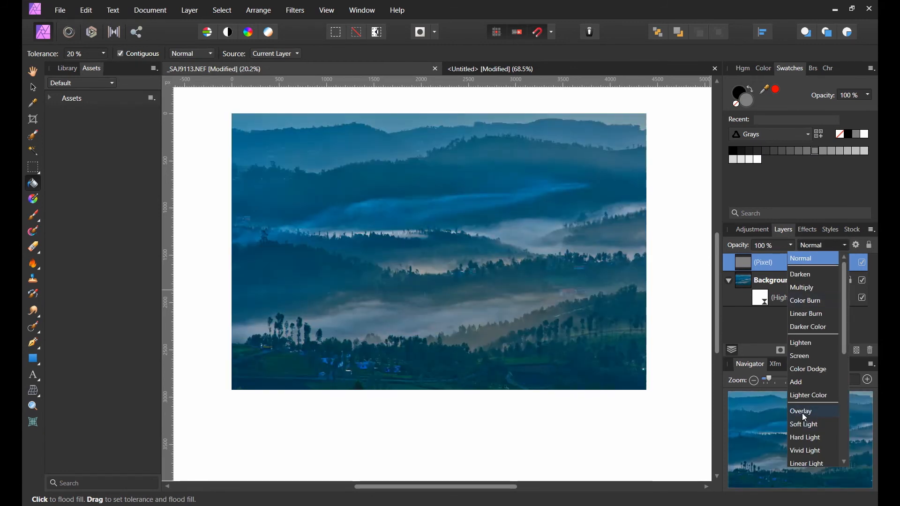
{"action": "left_click", "coordinate": [803, 412]}
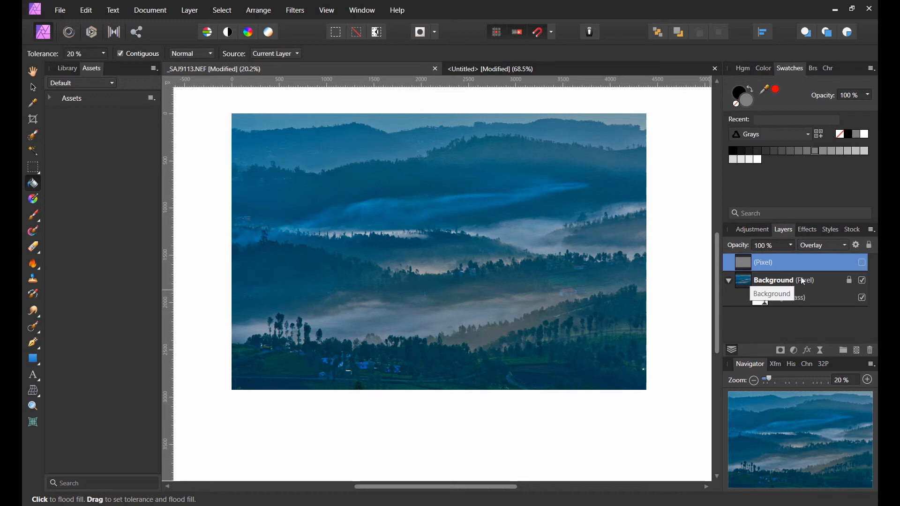
{"action": "left_click", "coordinate": [863, 262]}
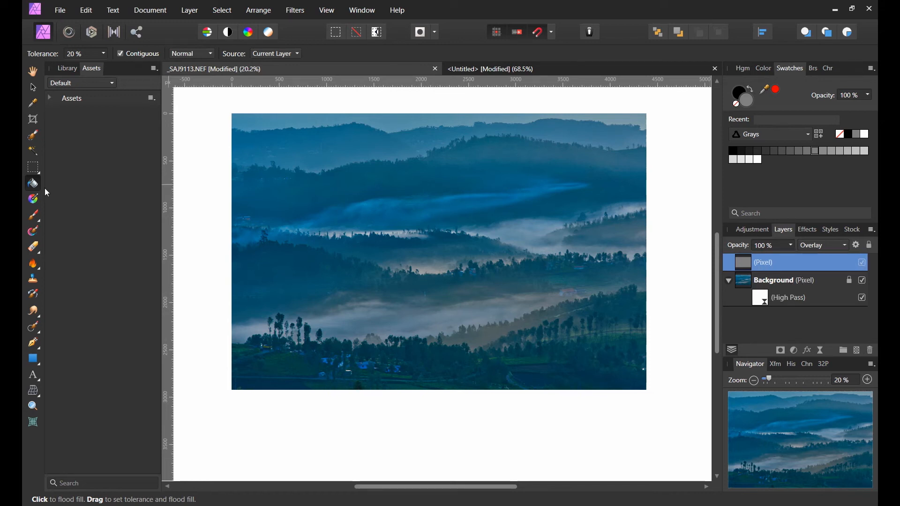
Paint black on the Overlay layer with a soft brush about 936 px wide to darken the upper-middle hill above the blue mist
{"action": "left_click", "coordinate": [34, 215]}
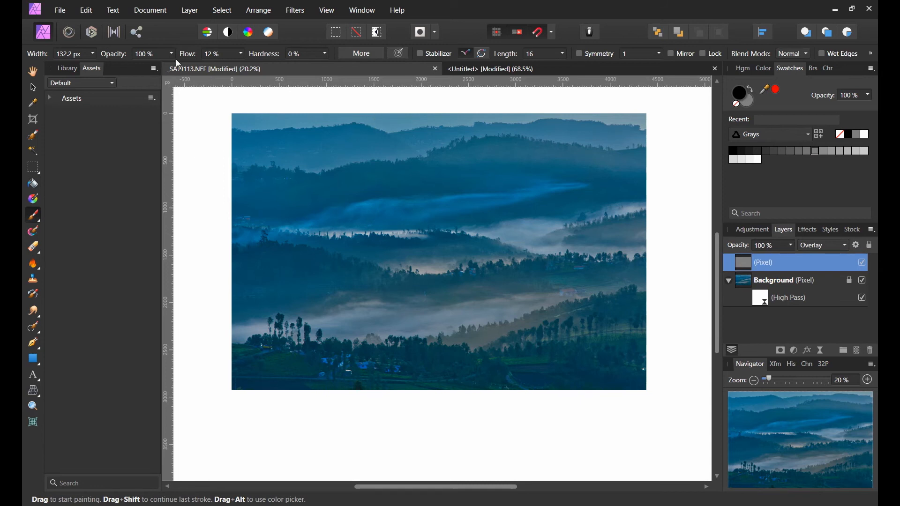
{"action": "left_click", "coordinate": [733, 151]}
{"action": "key", "text": "bracketright"}
{"action": "key", "text": "bracketright"}
{"action": "key", "text": "bracketright"}
{"action": "key", "text": "bracketright"}
{"action": "key", "text": "bracketright"}
{"action": "key", "text": "bracketright"}
{"action": "key", "text": "bracketright"}
{"action": "key", "text": "bracketright"}
{"action": "left_click_drag", "start_coordinate": [338, 178], "coordinate": [471, 172]}
{"action": "mouse_move", "coordinate": [310, 165]}
{"action": "left_mouse_down"}
{"action": "mouse_move", "coordinate": [375, 184]}
{"action": "mouse_move", "coordinate": [515, 179]}
{"action": "left_mouse_up"}
{"action": "left_click_drag", "start_coordinate": [393, 167], "coordinate": [496, 166]}
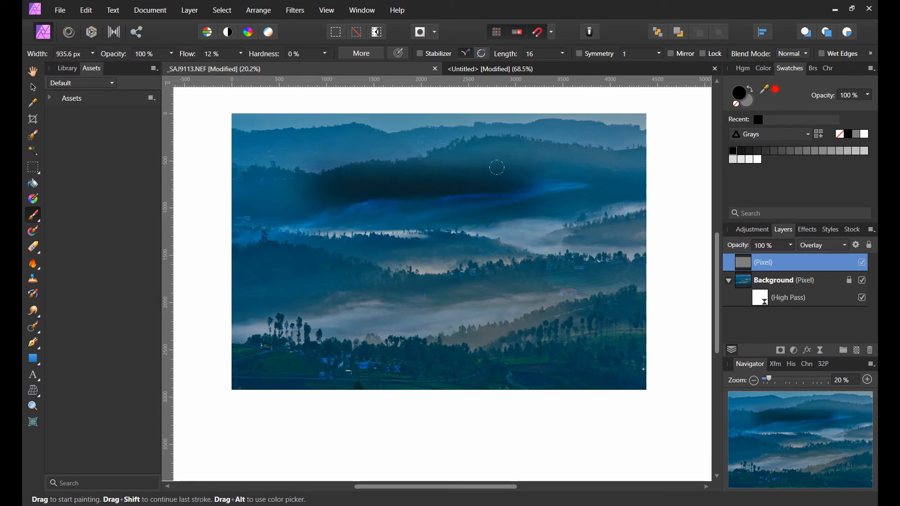
Paint white strokes on the Overlay layer across the mist and tree line in the middle of the photo to brighten them
{"action": "left_click", "coordinate": [758, 160]}
{"action": "left_click_drag", "start_coordinate": [310, 225], "coordinate": [480, 226]}
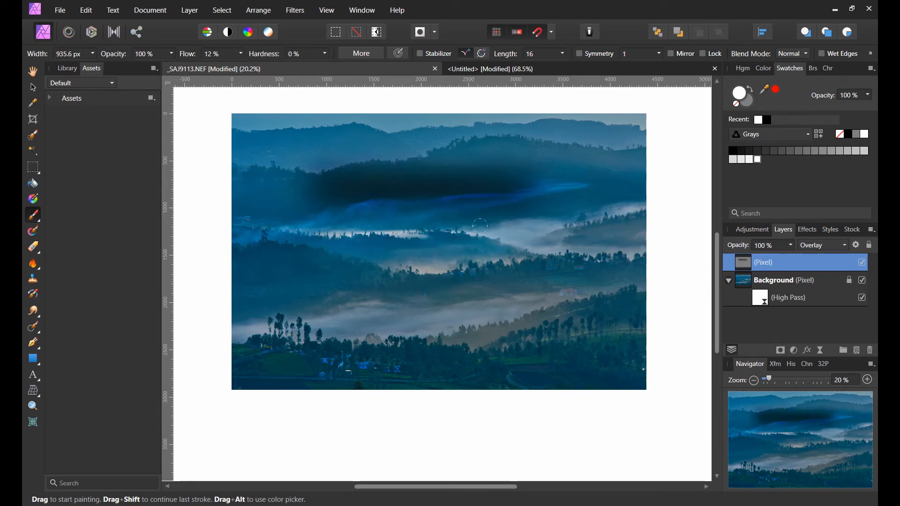
{"action": "left_click_drag", "start_coordinate": [346, 241], "coordinate": [543, 245]}
{"action": "left_click_drag", "start_coordinate": [319, 261], "coordinate": [520, 248]}
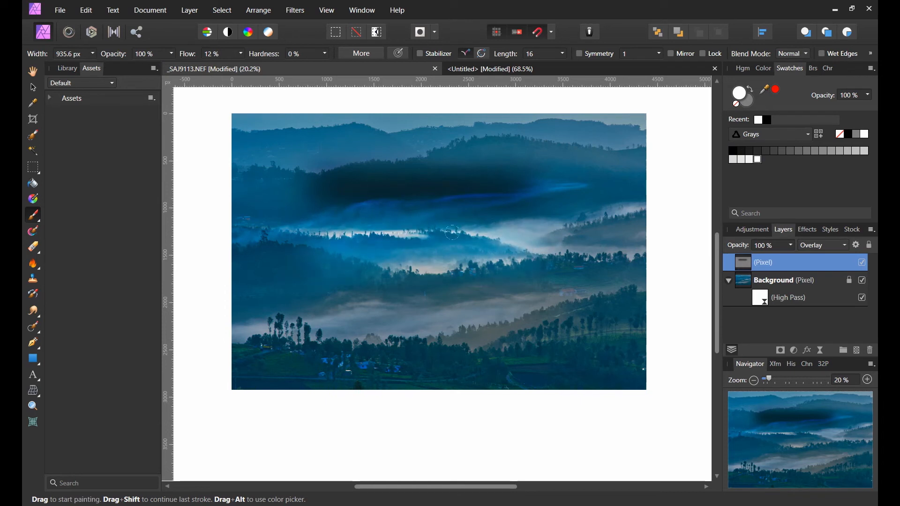
Paint further white strokes on the Overlay layer over the mist above the middle tree line
{"action": "left_click_drag", "start_coordinate": [375, 248], "coordinate": [553, 244]}
{"action": "left_click_drag", "start_coordinate": [473, 236], "coordinate": [561, 228]}
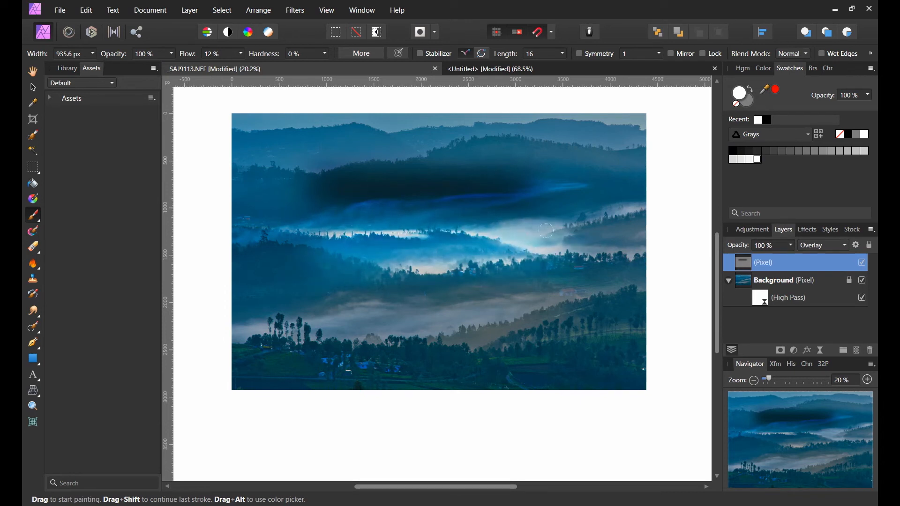
Replace the painted Overlay layer with a new pixel layer flood filled with mid grey
{"action": "left_click", "coordinate": [870, 350]}
{"action": "left_click", "coordinate": [857, 350]}
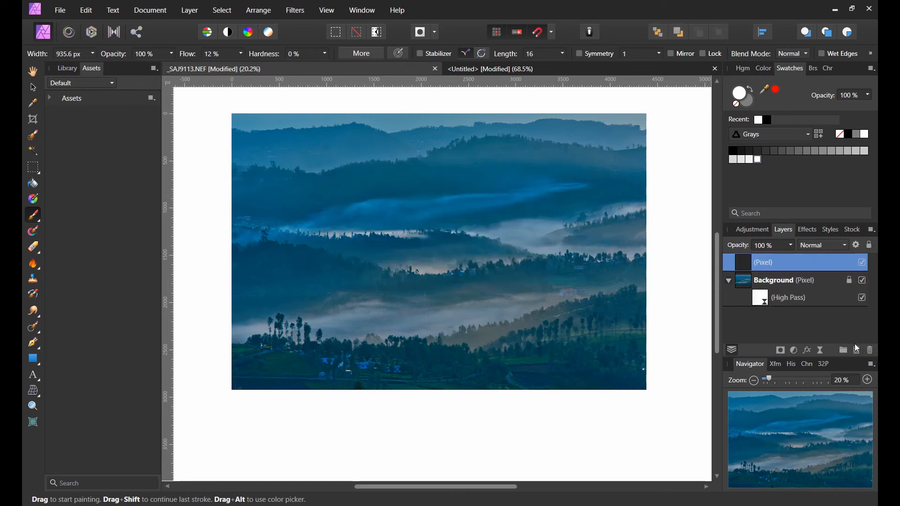
{"action": "left_click", "coordinate": [815, 150]}
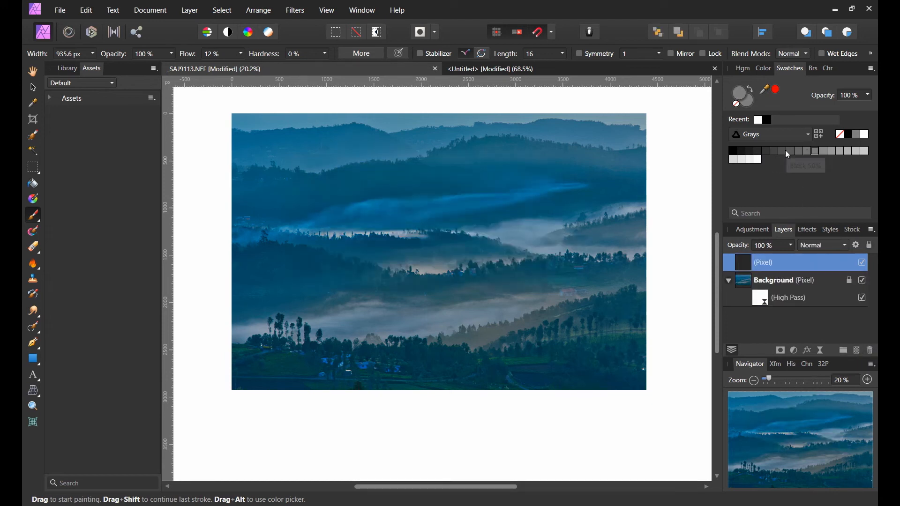
{"action": "left_click", "coordinate": [34, 184]}
{"action": "left_click", "coordinate": [518, 167]}
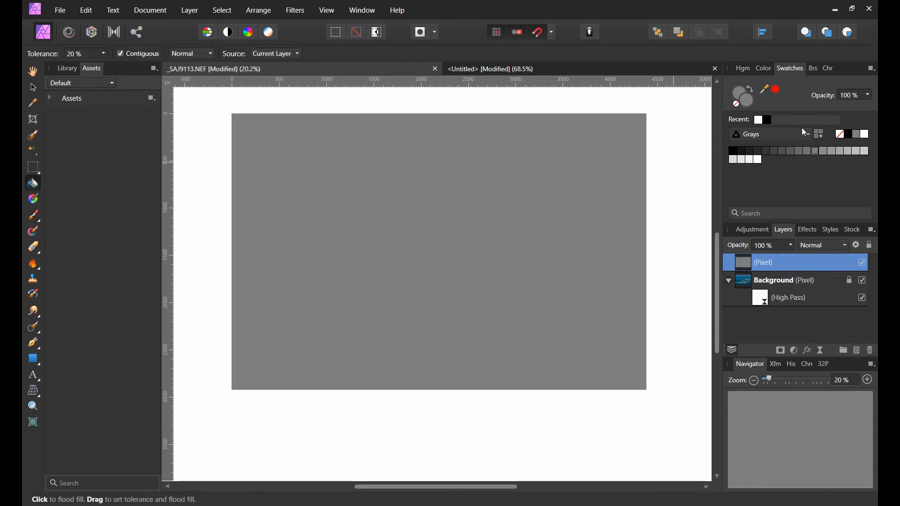
Set the new grey layer's blend mode to Overlay
{"action": "left_click", "coordinate": [825, 244]}
{"action": "scroll", "coordinate": [815, 375], "scroll_direction": "down", "scroll_amount": 2}
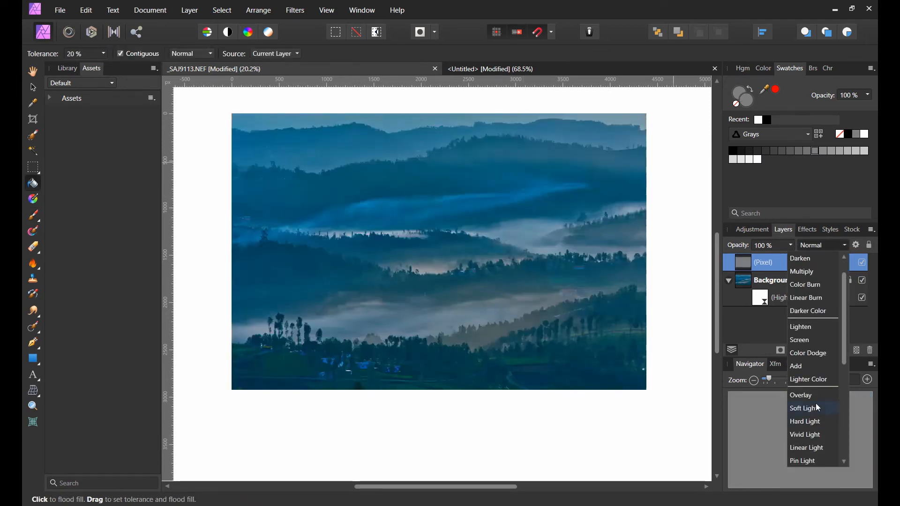
{"action": "left_click", "coordinate": [812, 394]}
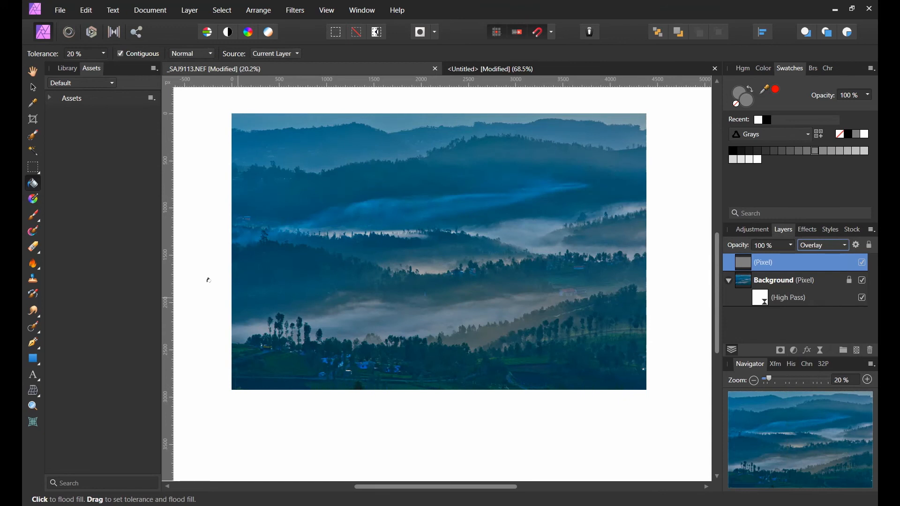
Set up the Paint Brush with its opacity lowered to 9%
{"action": "left_click", "coordinate": [31, 219]}
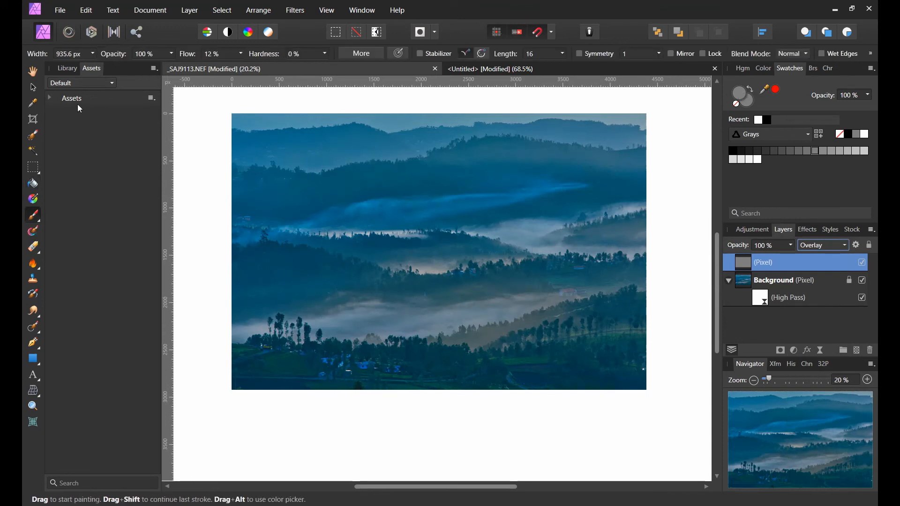
{"action": "left_click", "coordinate": [172, 54]}
{"action": "left_click", "coordinate": [96, 66]}
{"action": "left_click_drag", "start_coordinate": [98, 65], "coordinate": [101, 67]}
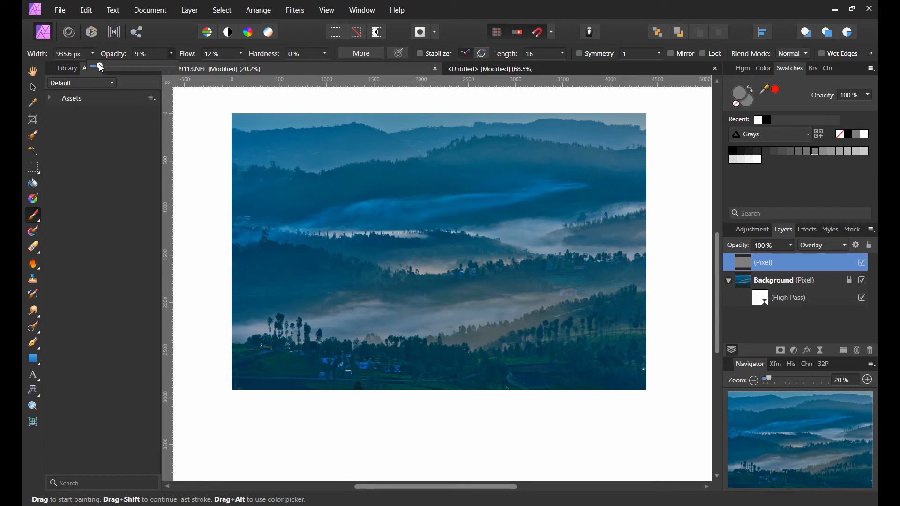
Paint white along the blue mist streak below the upper-middle hill with a brush about 238 px wide
{"action": "key", "text": "bracketright"}
{"action": "key", "text": "bracketright"}
{"action": "key", "text": "bracketright"}
{"action": "key", "text": "bracketleft"}
{"action": "key", "text": "bracketleft"}
{"action": "key", "text": "bracketleft"}
{"action": "key", "text": "bracketleft"}
{"action": "key", "text": "bracketleft"}
{"action": "key", "text": "bracketleft"}
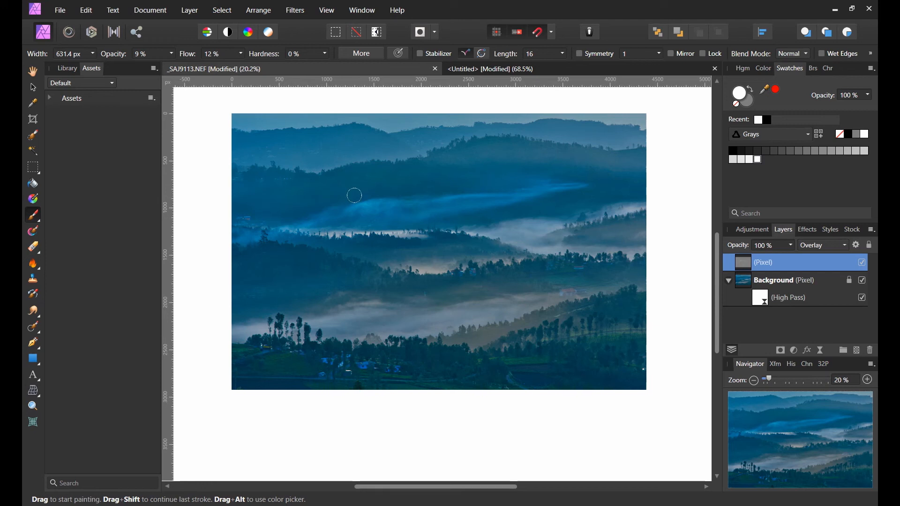
{"action": "key", "text": "bracketleft"}
{"action": "key", "text": "bracketleft"}
{"action": "key", "text": "bracketleft"}
{"action": "key", "text": "bracketleft"}
{"action": "scroll", "coordinate": [366, 206], "scroll_direction": "up", "scroll_amount": 5}
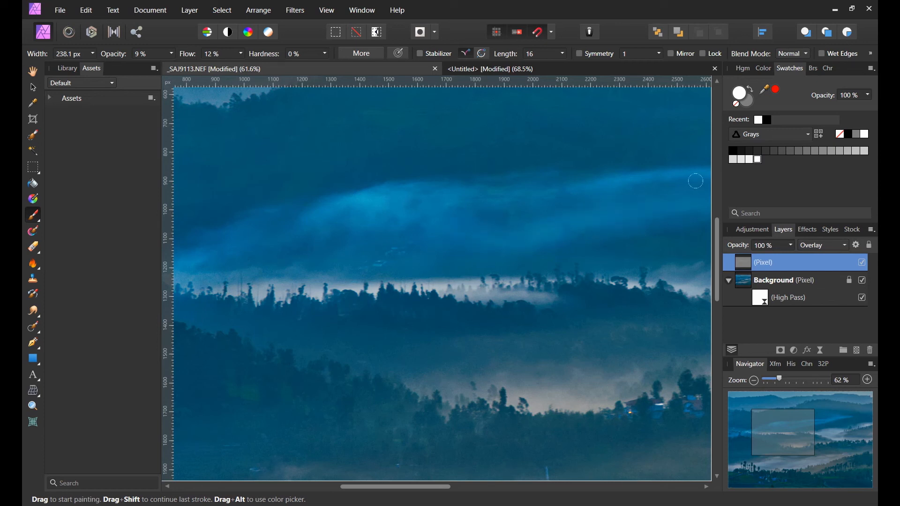
{"action": "key", "text": "space"}
{"action": "left_click_drag", "start_coordinate": [598, 175], "coordinate": [354, 216]}
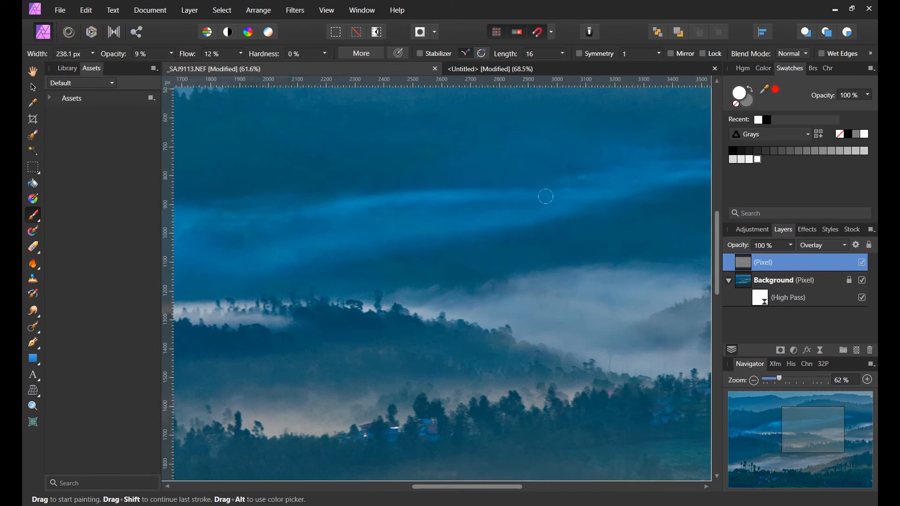
{"action": "key", "text": "space"}
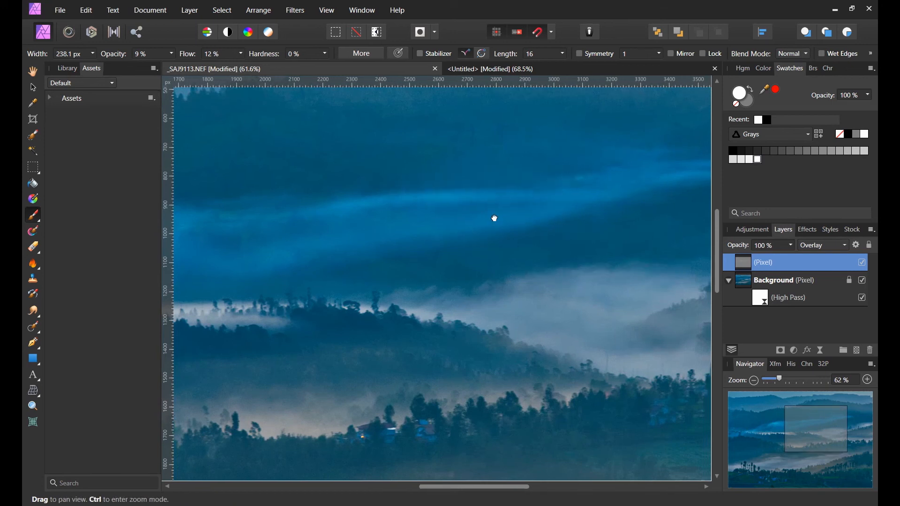
{"action": "left_click_drag", "start_coordinate": [492, 215], "coordinate": [362, 205]}
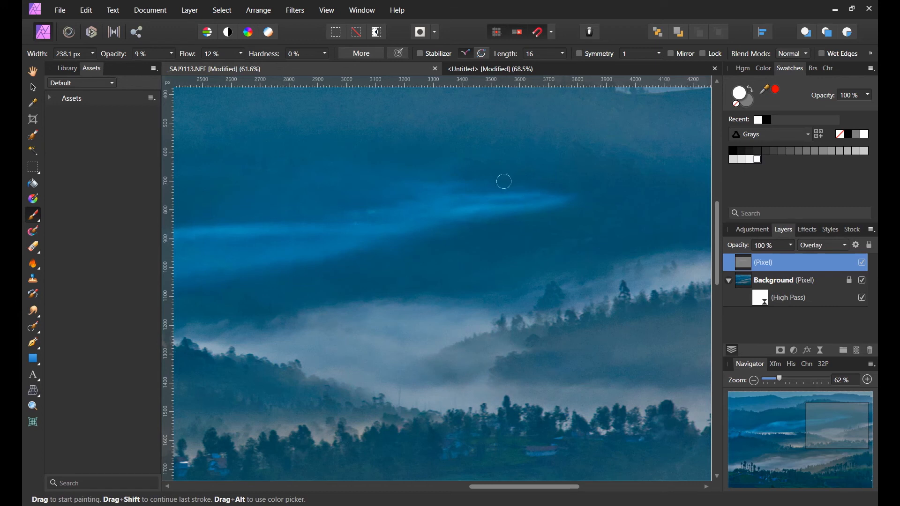
{"action": "key", "text": "space"}
{"action": "left_click_drag", "start_coordinate": [426, 217], "coordinate": [505, 194]}
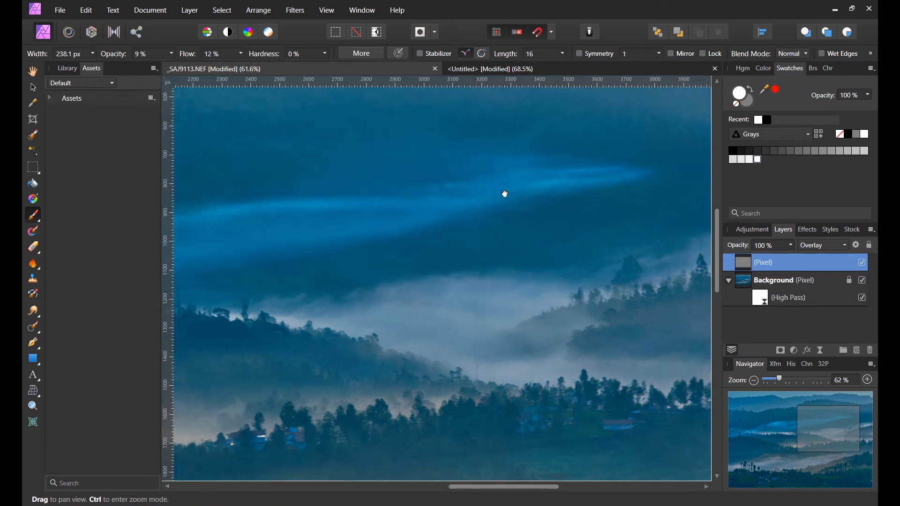
Brighten the mist around the blue streak and above the middle tree line in white with a brush about 146 px wide
{"action": "scroll", "coordinate": [504, 194], "scroll_direction": "down", "scroll_amount": 3}
{"action": "key", "text": "bracketleft"}
{"action": "key", "text": "bracketleft"}
{"action": "key", "text": "bracketleft"}
{"action": "key", "text": "bracketleft"}
{"action": "key", "text": "bracketleft"}
{"action": "key", "text": "bracketleft"}
{"action": "key", "text": "bracketleft"}
{"action": "key", "text": "bracketleft"}
{"action": "key", "text": "bracketleft"}
{"action": "key", "text": "bracketleft"}
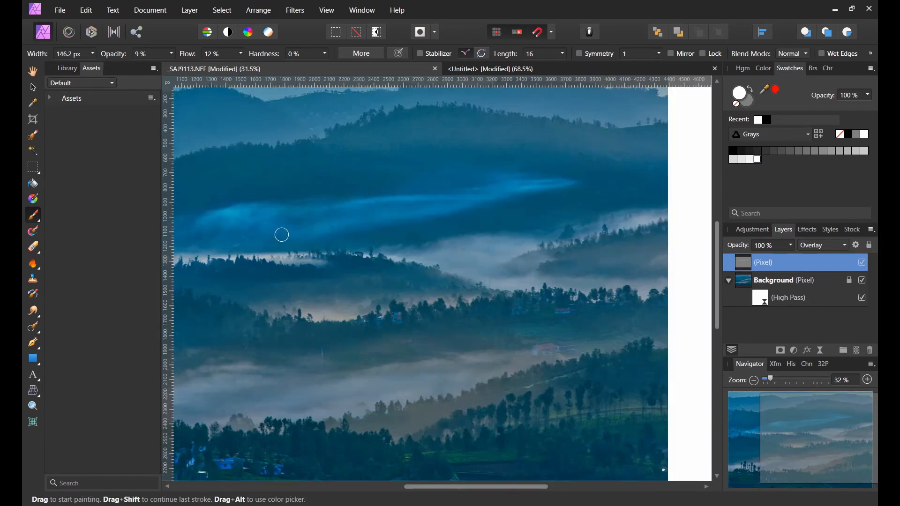
{"action": "key", "text": "space"}
{"action": "mouse_move", "coordinate": [467, 231]}
{"action": "left_mouse_down"}
{"action": "mouse_move", "coordinate": [546, 173]}
{"action": "mouse_move", "coordinate": [421, 203]}
{"action": "left_mouse_up"}
Paint white over the central and lower valley mist with a brush about 222 px wide
{"action": "key", "text": "bracketright"}
{"action": "key", "text": "bracketright"}
{"action": "key", "text": "bracketright"}
{"action": "key", "text": "space"}
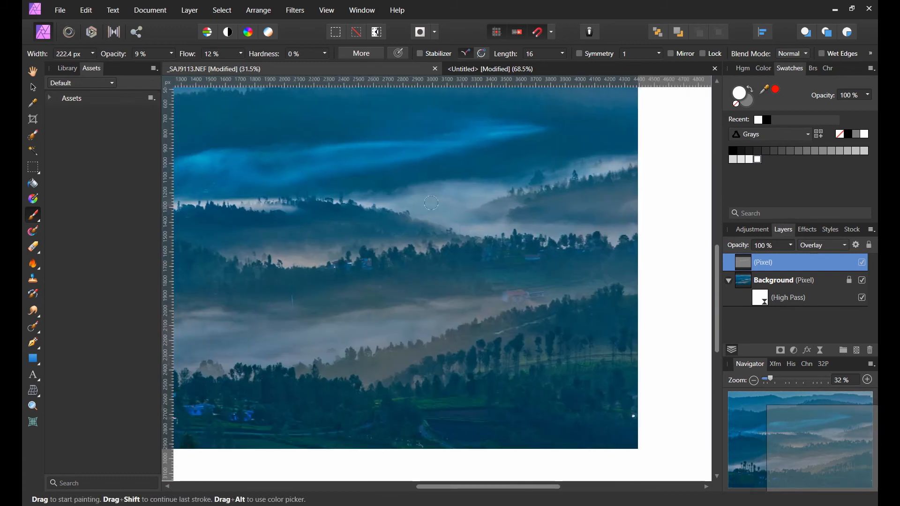
{"action": "key", "text": "space"}
{"action": "left_click_drag", "start_coordinate": [198, 193], "coordinate": [543, 182]}
{"action": "mouse_move", "coordinate": [412, 342]}
{"action": "left_mouse_down"}
{"action": "mouse_move", "coordinate": [391, 335]}
{"action": "mouse_move", "coordinate": [541, 323]}
{"action": "mouse_move", "coordinate": [562, 349]}
{"action": "left_mouse_up"}
{"action": "key", "text": "space"}
{"action": "left_click_drag", "start_coordinate": [570, 296], "coordinate": [424, 297]}
{"action": "mouse_move", "coordinate": [515, 319]}
{"action": "left_mouse_down"}
{"action": "mouse_move", "coordinate": [545, 326]}
{"action": "mouse_move", "coordinate": [431, 321]}
{"action": "left_mouse_up"}
{"action": "key", "text": "space"}
{"action": "left_click_drag", "start_coordinate": [549, 313], "coordinate": [630, 304]}
{"action": "key", "text": "space"}
{"action": "left_click_drag", "start_coordinate": [549, 314], "coordinate": [714, 298]}
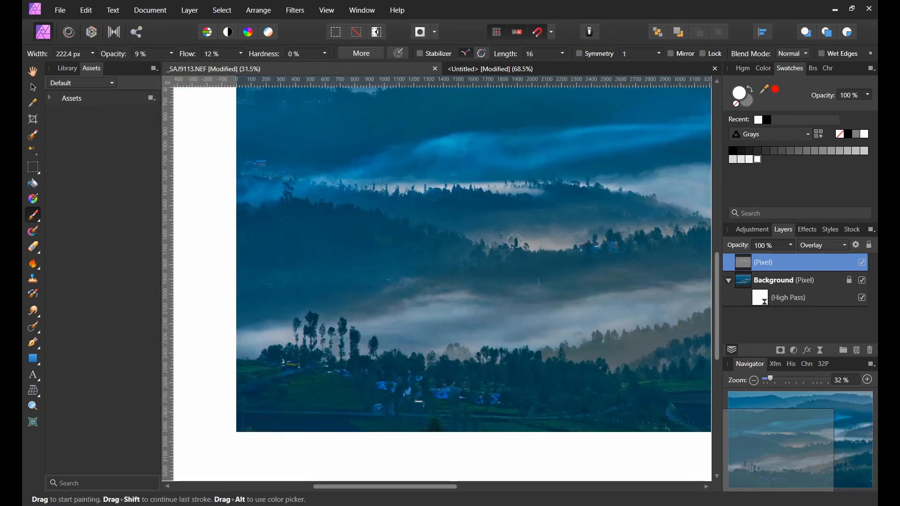
Finish brightening the remaining mist bands across the photo with white strokes
{"action": "key", "text": "space"}
{"action": "left_click_drag", "start_coordinate": [587, 237], "coordinate": [441, 287]}
{"action": "key", "text": "space"}
{"action": "mouse_move", "coordinate": [258, 431]}
{"action": "left_mouse_down"}
{"action": "mouse_move", "coordinate": [408, 340]}
{"action": "mouse_move", "coordinate": [376, 363]}
{"action": "mouse_move", "coordinate": [478, 351]}
{"action": "left_mouse_up"}
{"action": "key", "text": "space"}
{"action": "left_click_drag", "start_coordinate": [363, 110], "coordinate": [277, 224]}
{"action": "left_click_drag", "start_coordinate": [353, 233], "coordinate": [353, 275]}
{"action": "scroll", "coordinate": [355, 275], "scroll_direction": "down", "scroll_amount": 2}
{"action": "scroll", "coordinate": [355, 275], "scroll_direction": "up", "scroll_amount": 2}
{"action": "scroll", "coordinate": [355, 275], "scroll_direction": "down", "scroll_amount": 2}
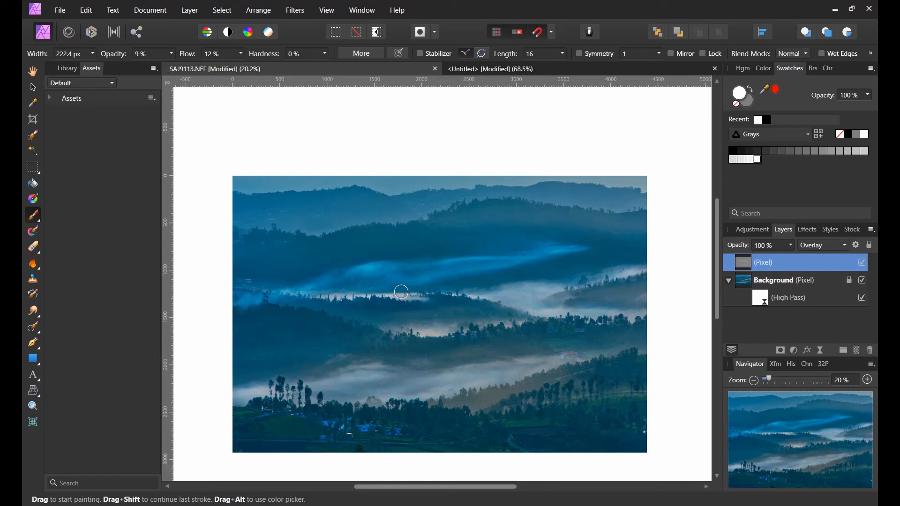
Darken the upper hills above the blue mist with black and a brush about 389 px wide
{"action": "left_click", "coordinate": [733, 151]}
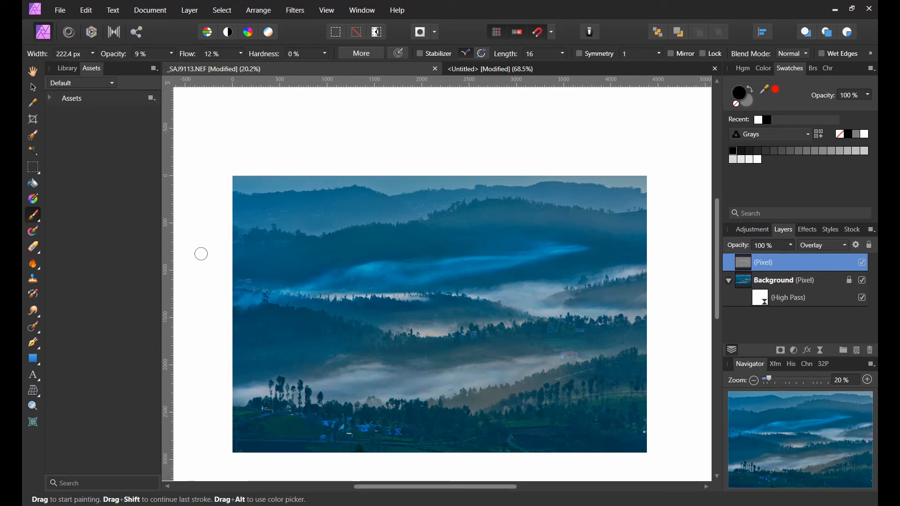
{"action": "key", "text": "bracketright"}
{"action": "key", "text": "bracketright"}
{"action": "key", "text": "bracketright"}
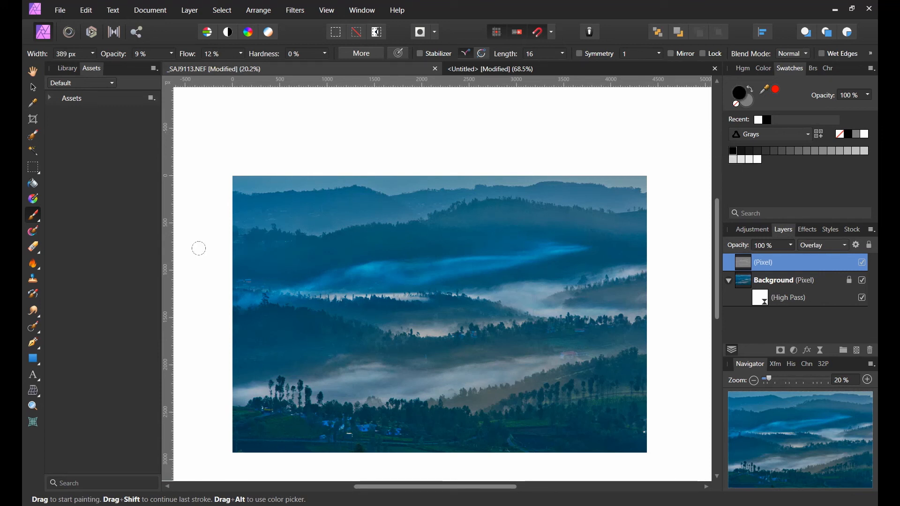
{"action": "key", "text": "space"}
{"action": "mouse_move", "coordinate": [280, 210]}
{"action": "left_mouse_down"}
{"action": "mouse_move", "coordinate": [347, 251]}
{"action": "mouse_move", "coordinate": [331, 268]}
{"action": "left_mouse_up"}
{"action": "key", "text": "space"}
{"action": "left_click_drag", "start_coordinate": [621, 279], "coordinate": [436, 293]}
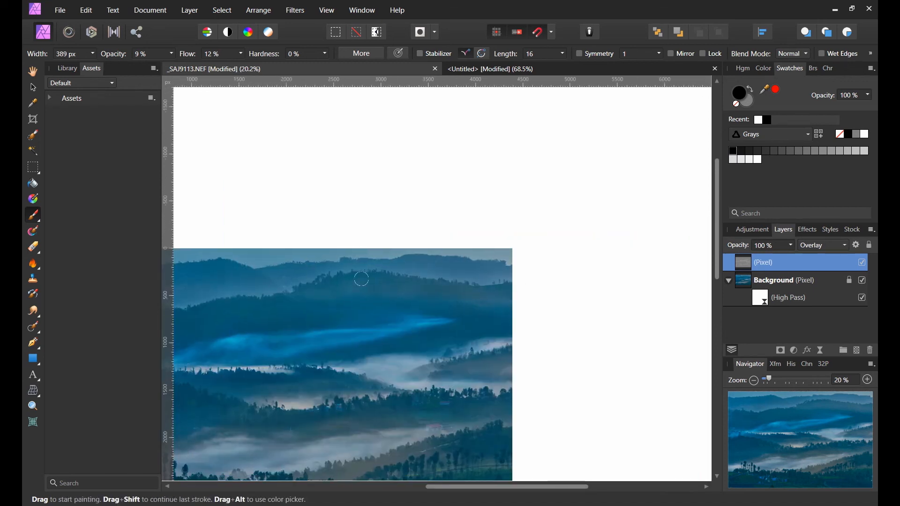
{"action": "key", "text": "space"}
{"action": "left_click_drag", "start_coordinate": [305, 310], "coordinate": [505, 276]}
{"action": "key", "text": "space"}
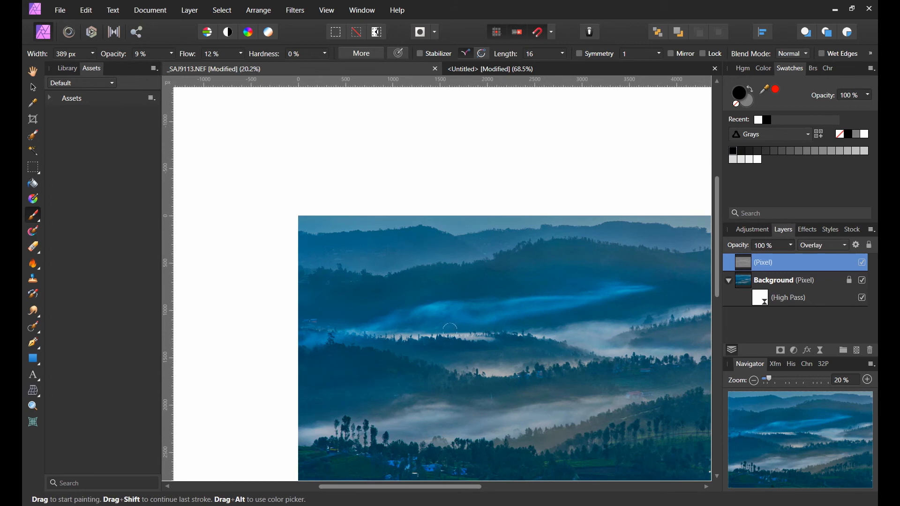
Darken the tree-covered ridges in the middle of the photo with black and a brush about 173 px wide
{"action": "scroll", "coordinate": [399, 339], "scroll_direction": "up", "scroll_amount": 5}
{"action": "key", "text": "bracketleft"}
{"action": "key", "text": "bracketleft"}
{"action": "key", "text": "bracketleft"}
{"action": "key", "text": "bracketleft"}
{"action": "key", "text": "bracketleft"}
{"action": "key", "text": "space"}
{"action": "left_click_drag", "start_coordinate": [641, 370], "coordinate": [401, 384]}
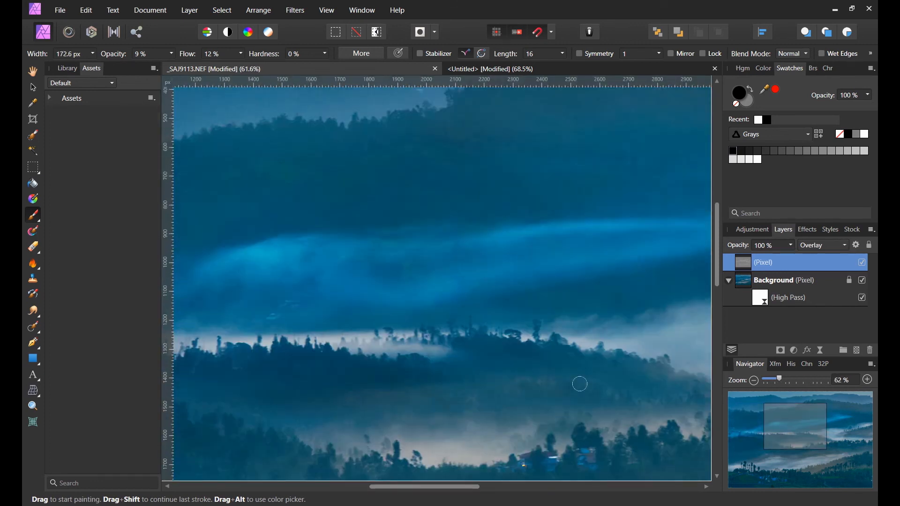
{"action": "key", "text": "space"}
{"action": "mouse_move", "coordinate": [566, 373]}
{"action": "left_mouse_down"}
{"action": "mouse_move", "coordinate": [477, 300]}
{"action": "mouse_move", "coordinate": [293, 272]}
{"action": "left_mouse_up"}
{"action": "mouse_move", "coordinate": [536, 332]}
{"action": "left_mouse_down"}
{"action": "mouse_move", "coordinate": [384, 329]}
{"action": "mouse_move", "coordinate": [556, 333]}
{"action": "left_mouse_up"}
{"action": "key", "text": "space"}
{"action": "key", "text": "space"}
{"action": "left_click_drag", "start_coordinate": [419, 376], "coordinate": [564, 361]}
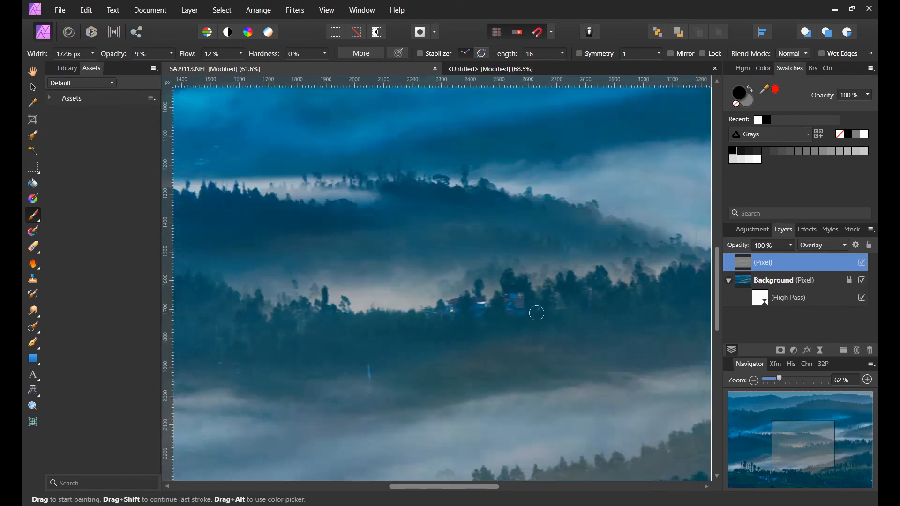
Paint black over the dark wooded hill on the photo's left side, below the blue mist
{"action": "key", "text": "space"}
{"action": "left_click_drag", "start_coordinate": [255, 325], "coordinate": [408, 309]}
{"action": "key", "text": "space"}
{"action": "left_click_drag", "start_coordinate": [176, 257], "coordinate": [295, 277]}
{"action": "key", "text": "space"}
{"action": "left_click_drag", "start_coordinate": [237, 234], "coordinate": [395, 233]}
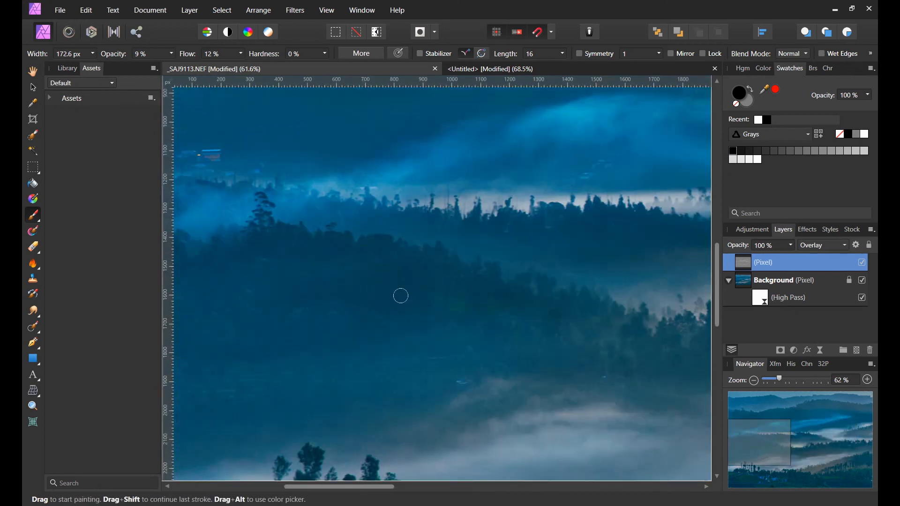
{"action": "key", "text": "space"}
{"action": "left_click_drag", "start_coordinate": [313, 255], "coordinate": [461, 262]}
Darken the lower-left hillside and foreground trees in black with a larger brush
{"action": "key", "text": "bracketright"}
{"action": "key", "text": "bracketright"}
{"action": "key", "text": "bracketright"}
{"action": "key", "text": "bracketright"}
{"action": "key", "text": "space"}
{"action": "mouse_move", "coordinate": [517, 354]}
{"action": "left_mouse_down"}
{"action": "mouse_move", "coordinate": [468, 241]}
{"action": "mouse_move", "coordinate": [466, 154]}
{"action": "left_mouse_up"}
{"action": "key", "text": "space"}
{"action": "mouse_move", "coordinate": [701, 325]}
{"action": "left_mouse_down"}
{"action": "mouse_move", "coordinate": [527, 297]}
{"action": "mouse_move", "coordinate": [452, 295]}
{"action": "left_mouse_up"}
{"action": "key", "text": "space"}
{"action": "key", "text": "space"}
{"action": "left_click_drag", "start_coordinate": [607, 314], "coordinate": [439, 269]}
Darken the wooded slopes in the photo's lower right with black and a brush about 185 px wide
{"action": "key", "text": "bracketleft"}
{"action": "key", "text": "bracketleft"}
{"action": "key", "text": "bracketleft"}
{"action": "key", "text": "space"}
{"action": "left_click_drag", "start_coordinate": [624, 198], "coordinate": [434, 195]}
{"action": "key", "text": "space"}
{"action": "mouse_move", "coordinate": [598, 277]}
{"action": "left_mouse_down"}
{"action": "mouse_move", "coordinate": [407, 277]}
{"action": "mouse_move", "coordinate": [472, 402]}
{"action": "left_mouse_up"}
{"action": "key", "text": "space"}
{"action": "left_click_drag", "start_coordinate": [336, 235], "coordinate": [490, 190]}
{"action": "key", "text": "space"}
{"action": "left_click_drag", "start_coordinate": [363, 260], "coordinate": [471, 247]}
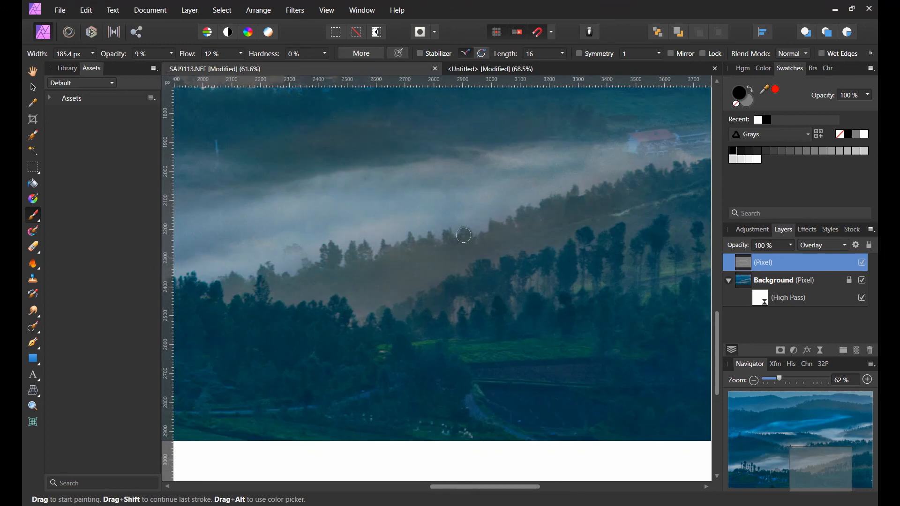
Paint black over the foreground trees around the village along the photo's lower edge
{"action": "key", "text": "space"}
{"action": "left_click_drag", "start_coordinate": [312, 253], "coordinate": [512, 219]}
{"action": "key", "text": "space"}
{"action": "left_click_drag", "start_coordinate": [309, 278], "coordinate": [414, 231]}
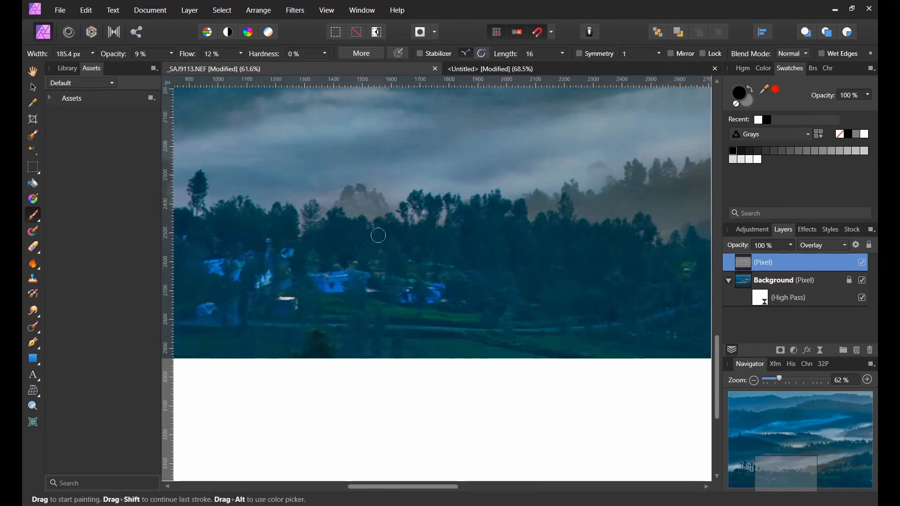
{"action": "key", "text": "space"}
{"action": "left_click_drag", "start_coordinate": [221, 216], "coordinate": [462, 228]}
{"action": "key", "text": "space"}
{"action": "left_click_drag", "start_coordinate": [184, 283], "coordinate": [300, 301]}
Enlarge the brush width to about 493 px for the whole-photo view
{"action": "scroll", "coordinate": [285, 300], "scroll_direction": "down", "scroll_amount": 5}
{"action": "key", "text": "space"}
{"action": "left_click_drag", "start_coordinate": [544, 249], "coordinate": [595, 311]}
{"action": "key", "text": "bracketright"}
{"action": "key", "text": "bracketright"}
{"action": "key", "text": "bracketright"}
{"action": "key", "text": "bracketright"}
{"action": "key", "text": "bracketright"}
{"action": "key", "text": "bracketright"}
{"action": "key", "text": "bracketright"}
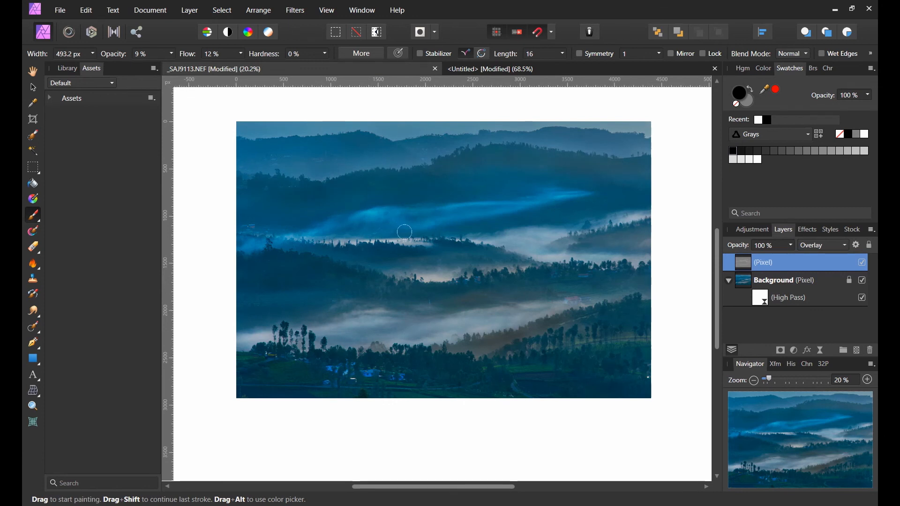
Compare the photo with and without the dodge and burn layer, leaving the layer visible
{"action": "left_click", "coordinate": [862, 263]}
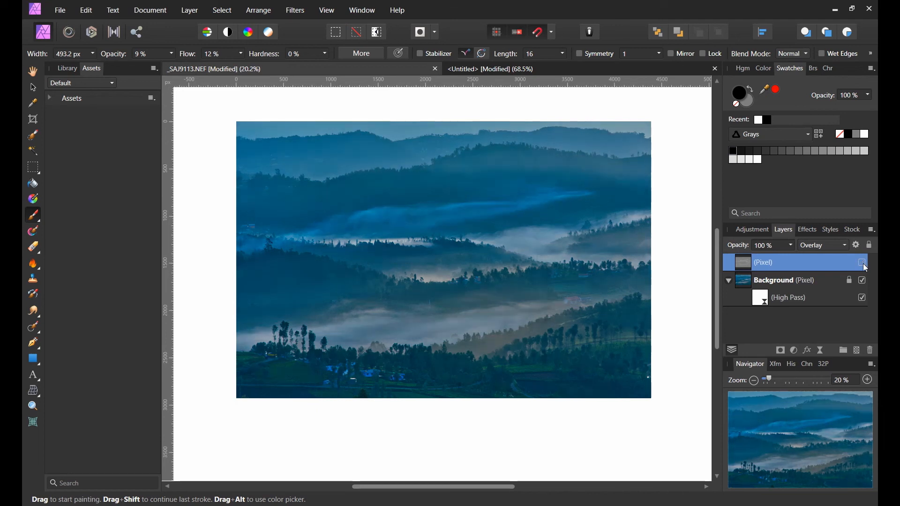
{"action": "left_click", "coordinate": [863, 264]}
{"action": "left_click", "coordinate": [863, 263]}
{"action": "left_click", "coordinate": [862, 263]}
{"action": "left_click", "coordinate": [863, 263]}
{"action": "left_click", "coordinate": [864, 262]}
{"action": "left_click", "coordinate": [864, 263]}
{"action": "left_click", "coordinate": [864, 263]}
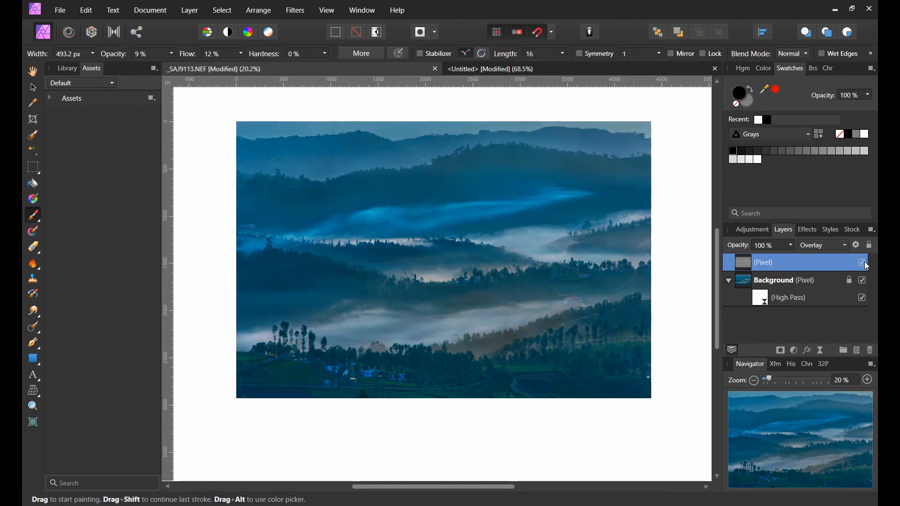
{"action": "left_click", "coordinate": [864, 263]}
{"action": "left_click", "coordinate": [864, 263]}
{"action": "left_click", "coordinate": [864, 262]}
{"action": "left_click", "coordinate": [863, 262]}
{"action": "left_click", "coordinate": [864, 263]}
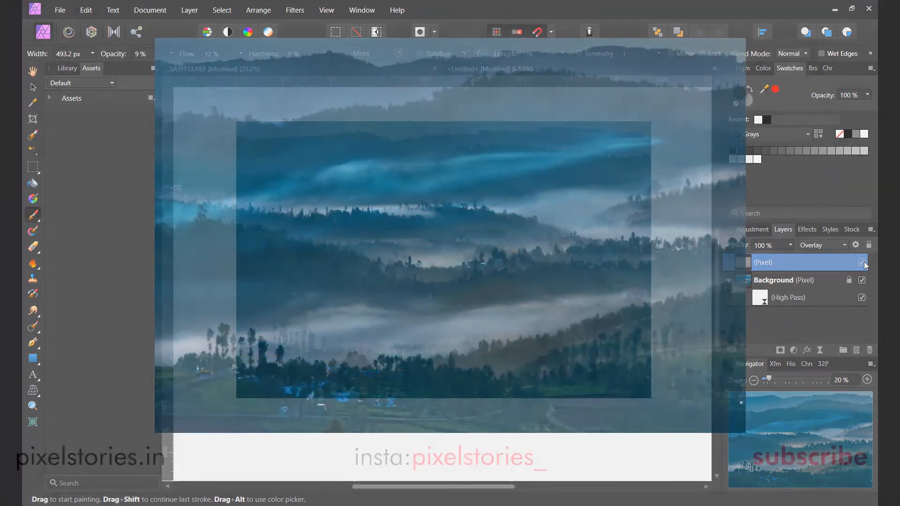